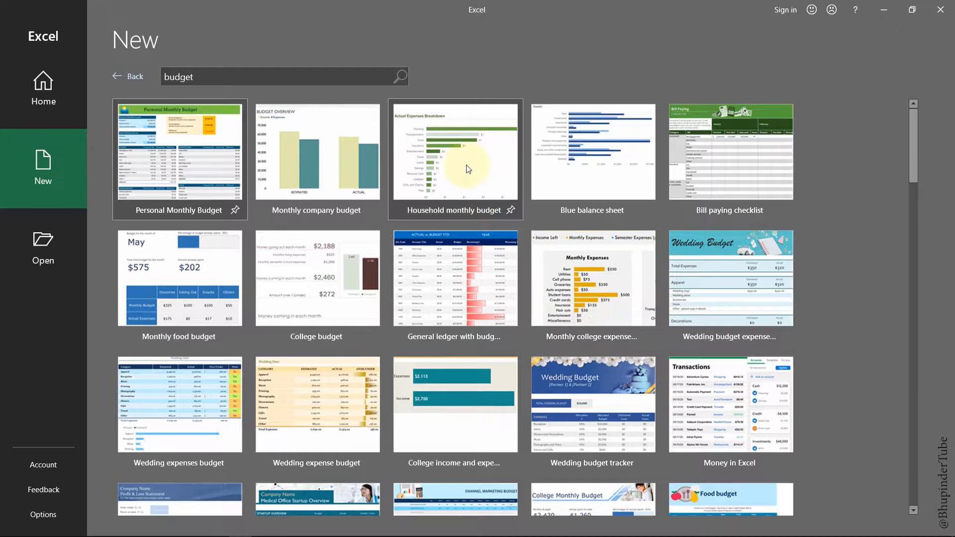
Step: Create a workbook from the Household monthly budget template
left_click(467, 169)
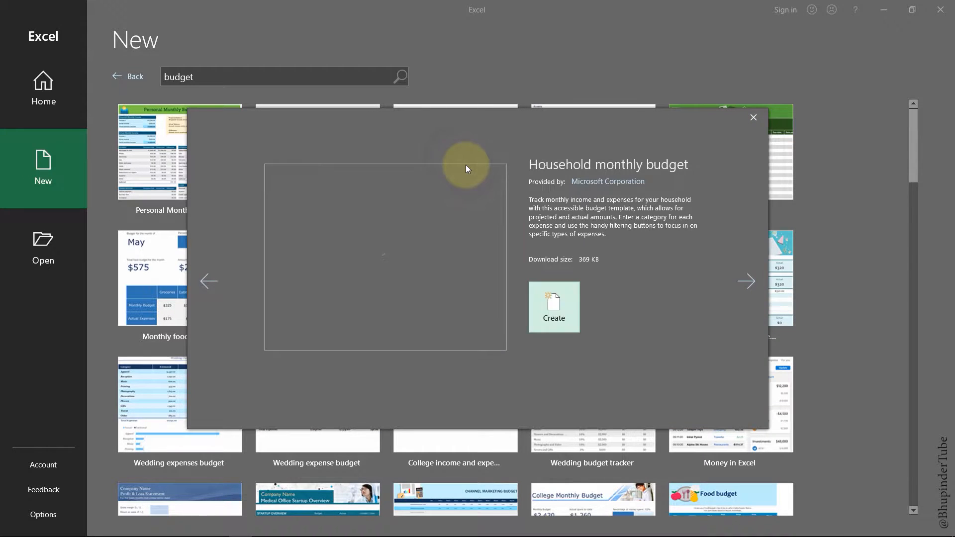
left_click(560, 310)
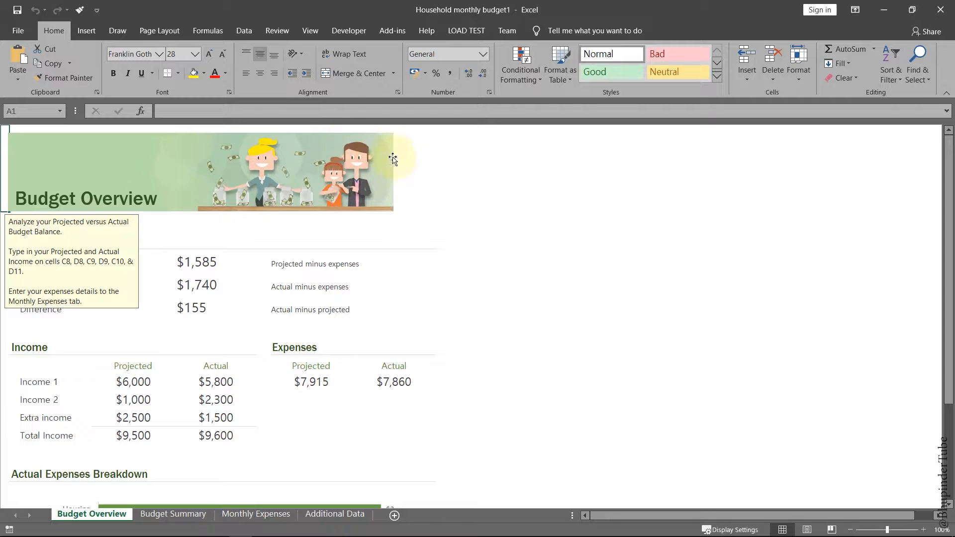
Step: Create a new blank workbook
left_click(23, 31)
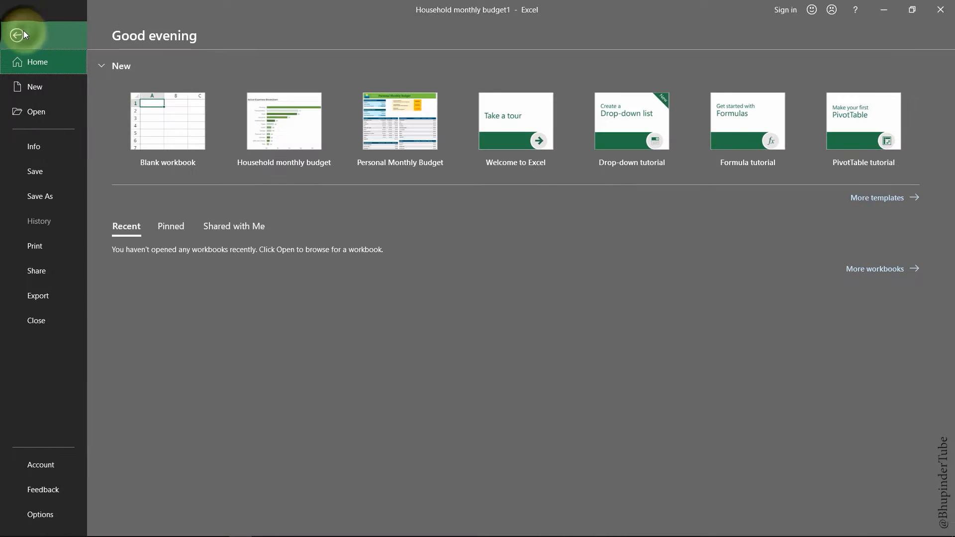
left_click(39, 89)
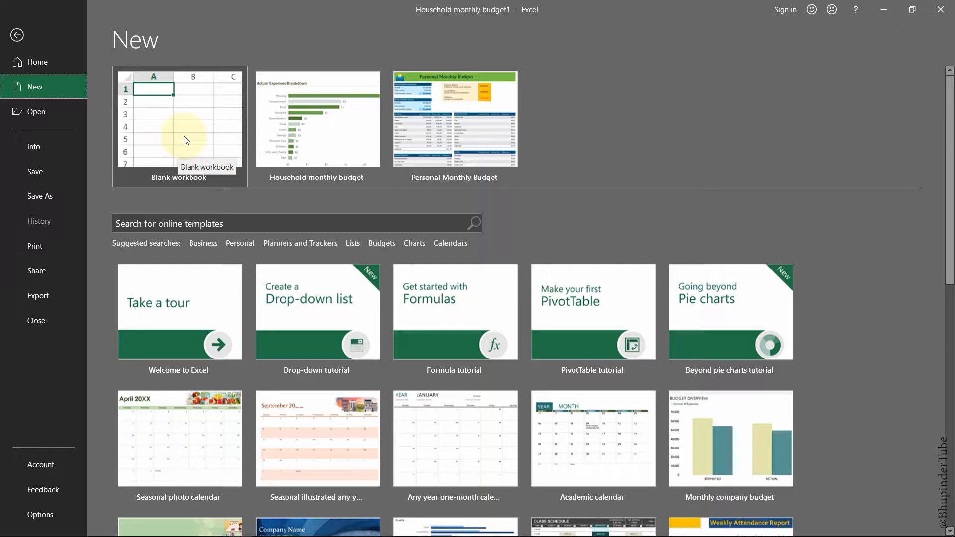
left_click(184, 140)
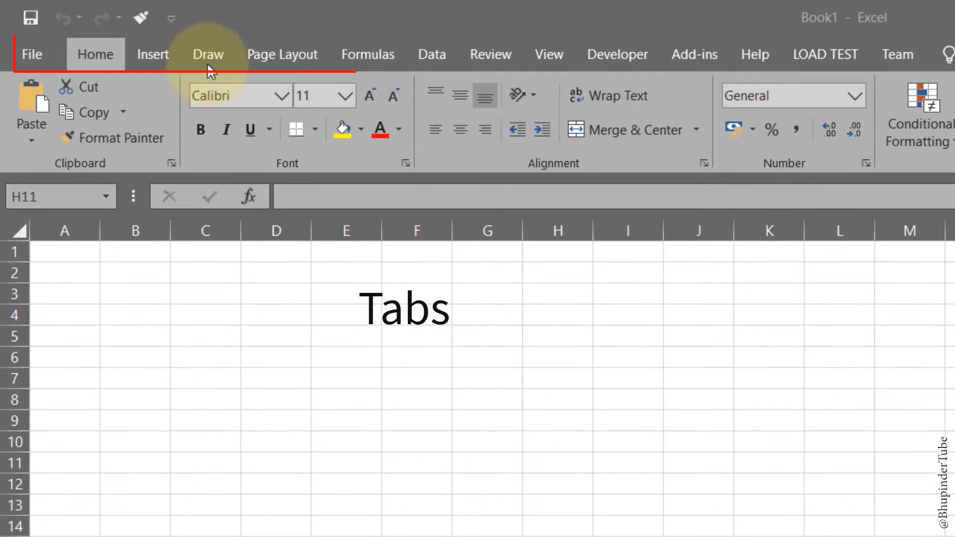
Step: Examine the ribbon commands for Insert, Draw, Page Layout, Formulas, Data and Home, finishing on the Formulas commands
left_click(117, 30)
left_click(156, 53)
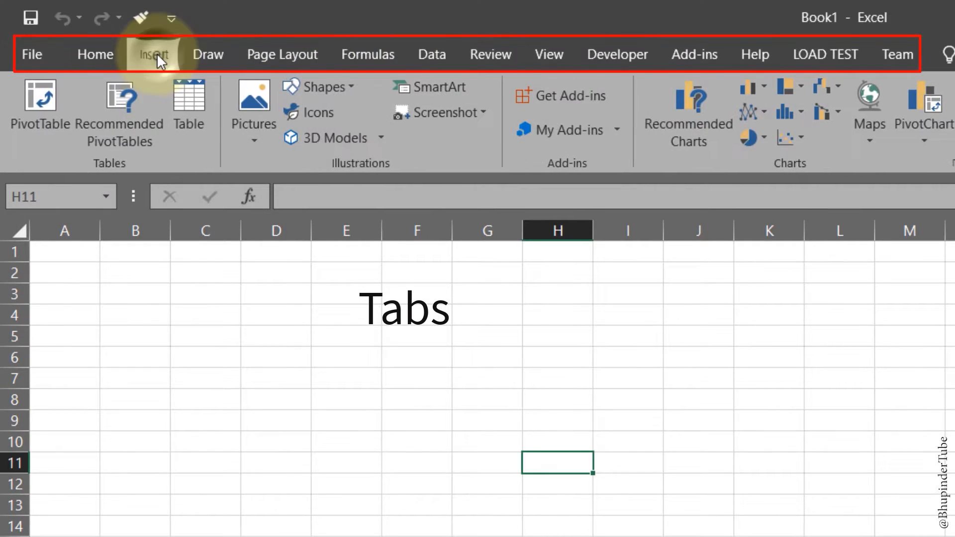
left_click(208, 54)
left_click(259, 55)
left_click(364, 56)
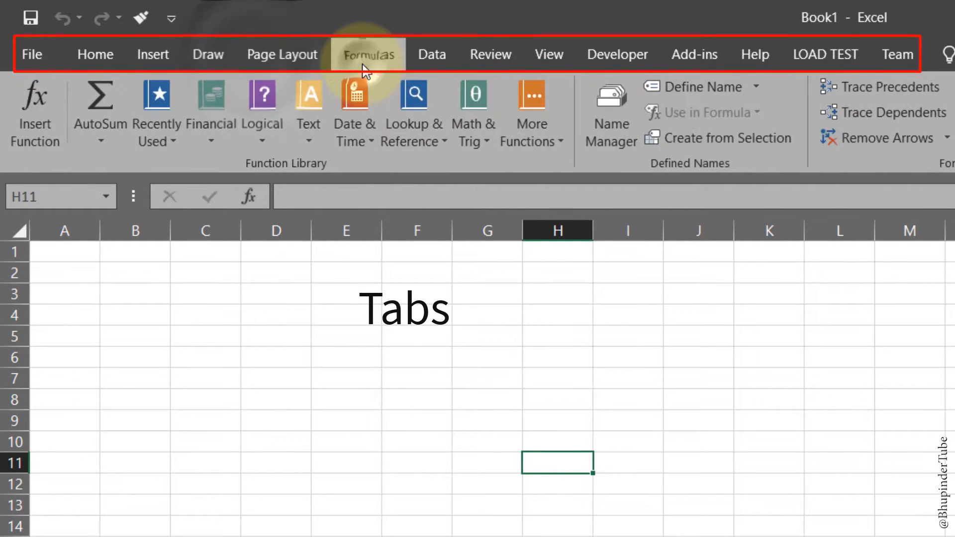
left_click(429, 56)
left_click(369, 55)
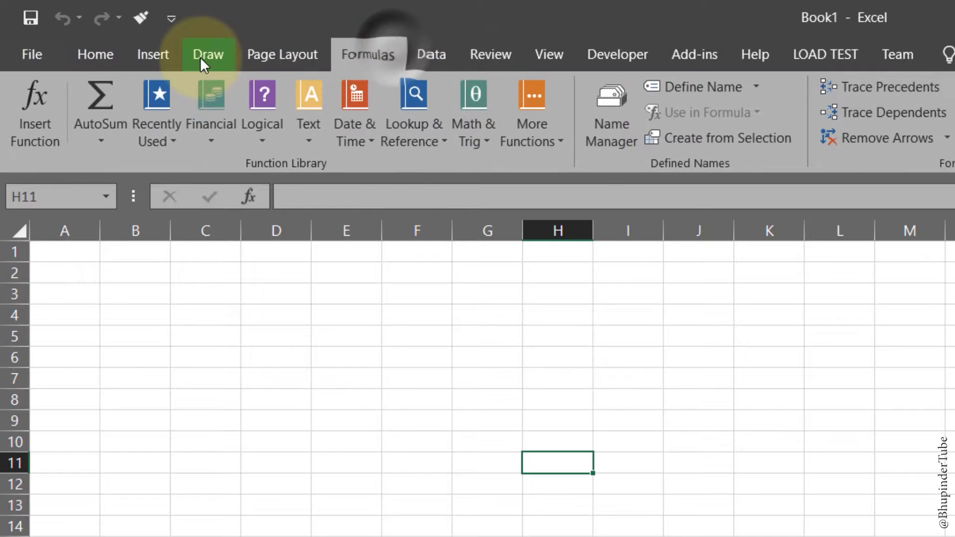
left_click(432, 55)
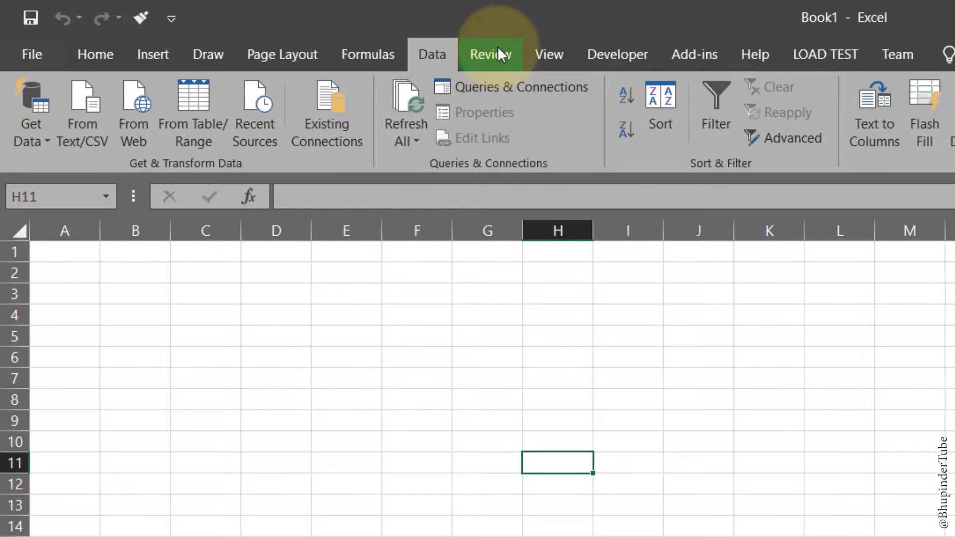
left_click(386, 50)
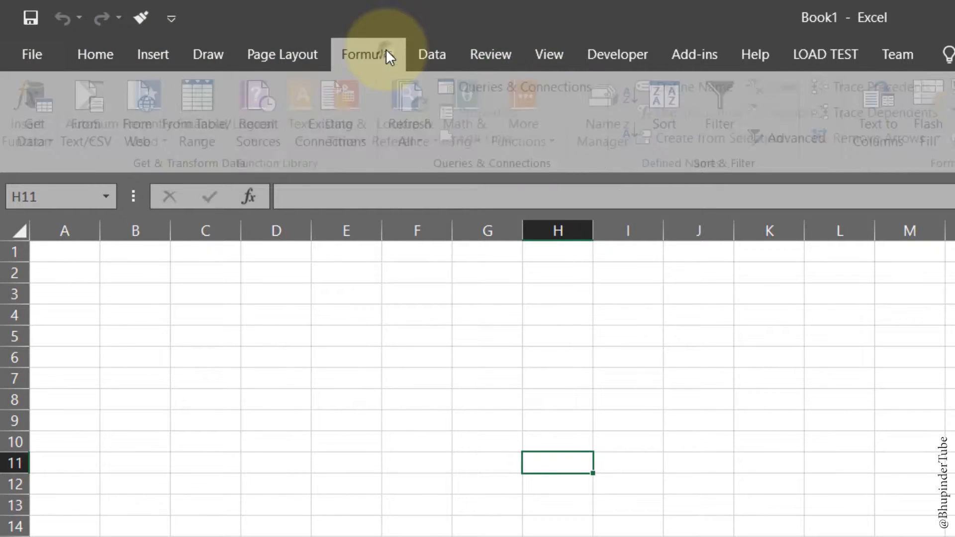
left_click(239, 43)
left_click(207, 50)
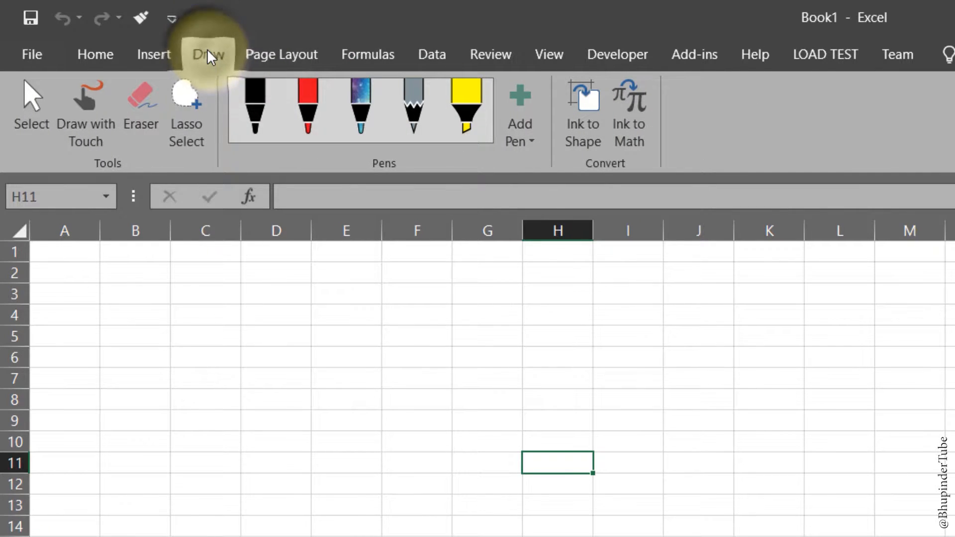
left_click(154, 53)
left_click(99, 52)
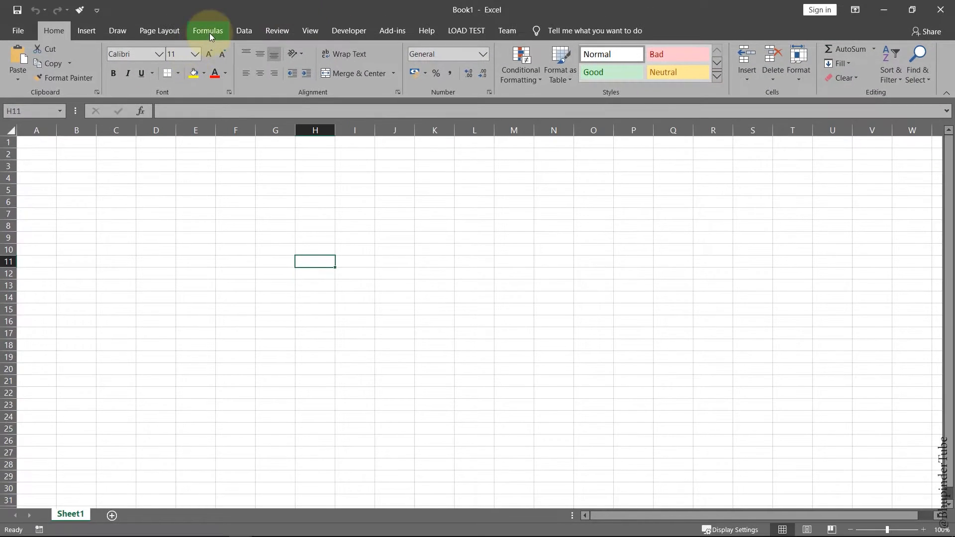
left_click(209, 31)
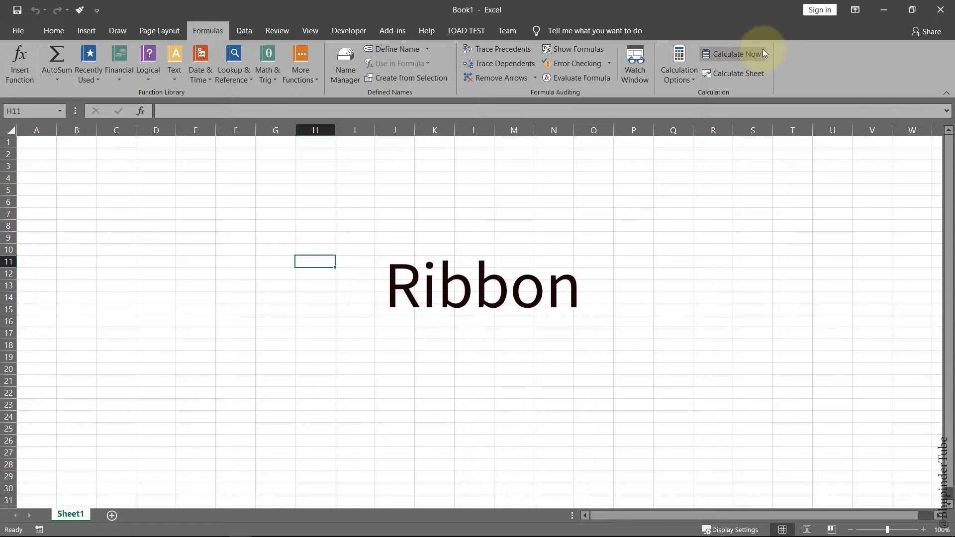
Step: View the detailed alignment settings for the selected cell in the Format Cells dialog, leaving them without changes
left_click(63, 34)
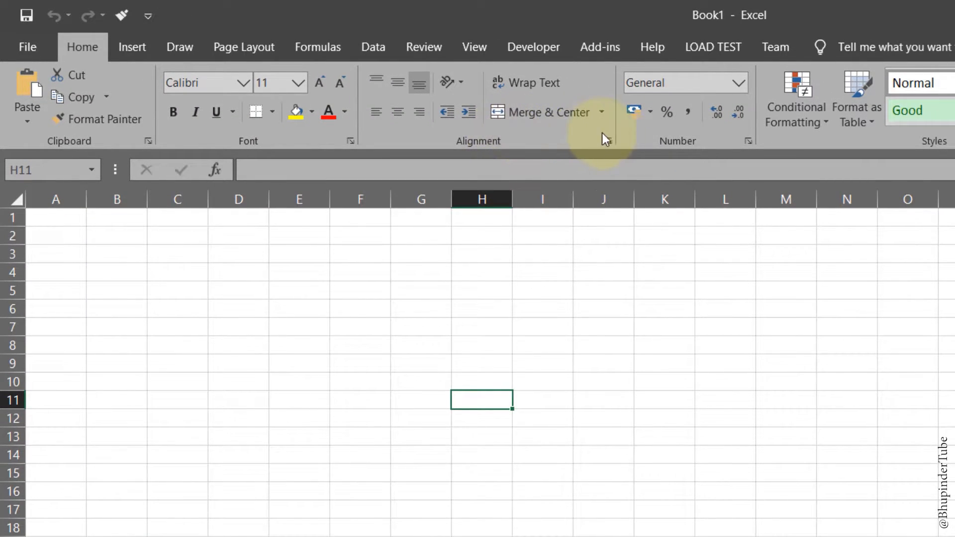
left_click(609, 141)
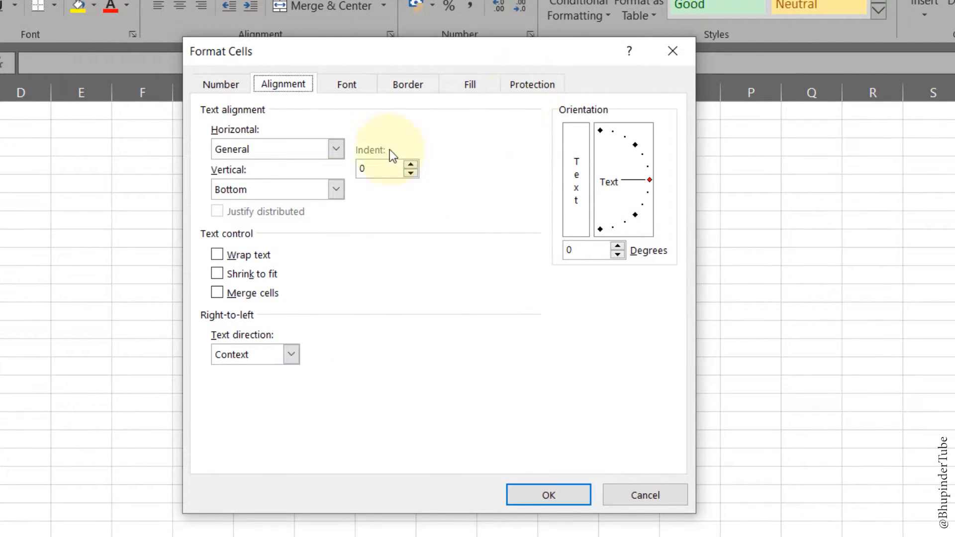
key("Escape")
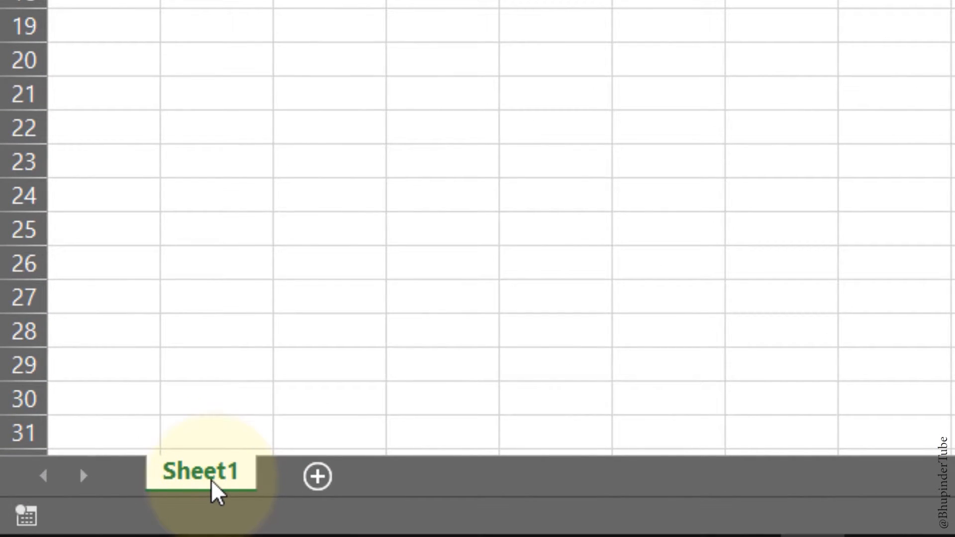
Step: Add three new worksheets to the workbook and return to Sheet1
left_click(318, 478)
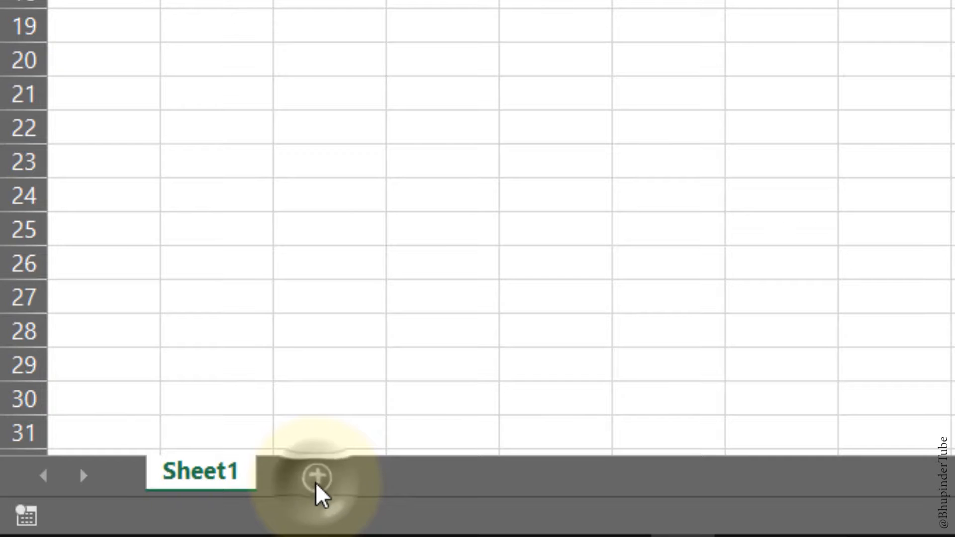
left_click(429, 478)
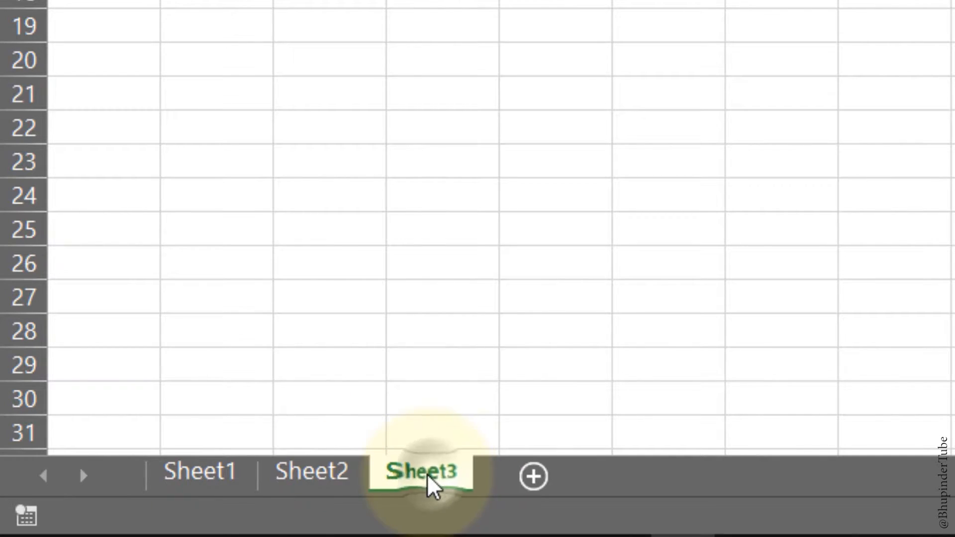
left_click(541, 480)
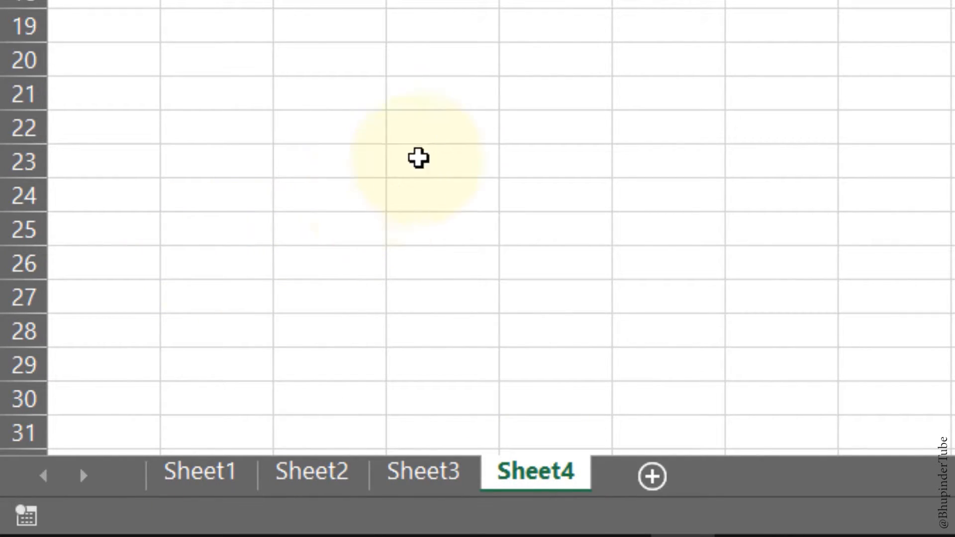
left_click(238, 484)
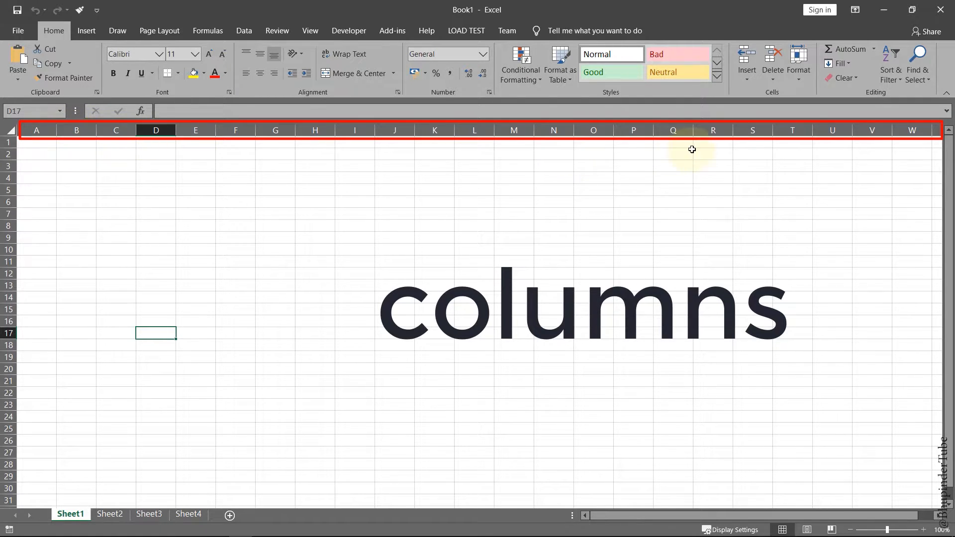
Step: Examine the column letters across Sheet1 and the row numbers down the sheet
left_click_drag(864, 154, 600, 151)
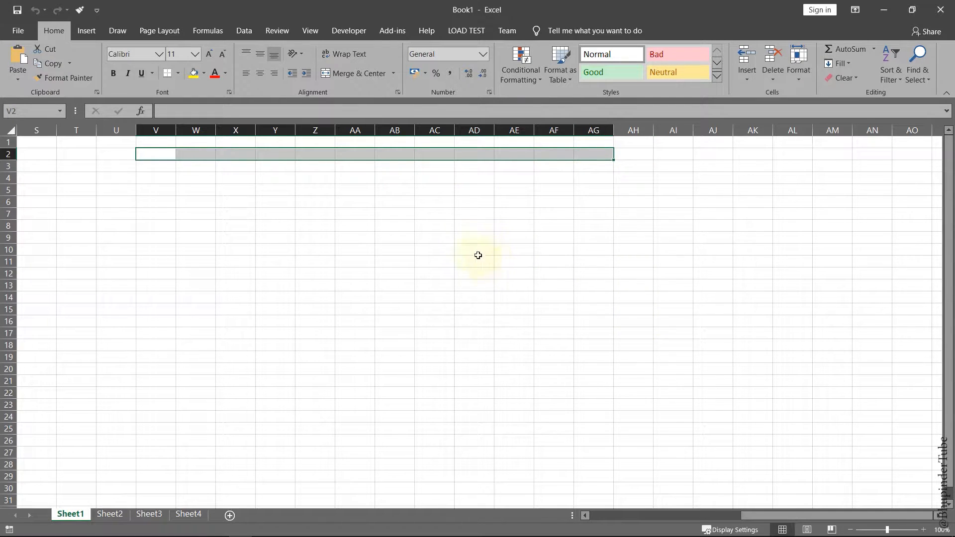
left_click_drag(789, 515, 659, 518)
left_click(69, 160)
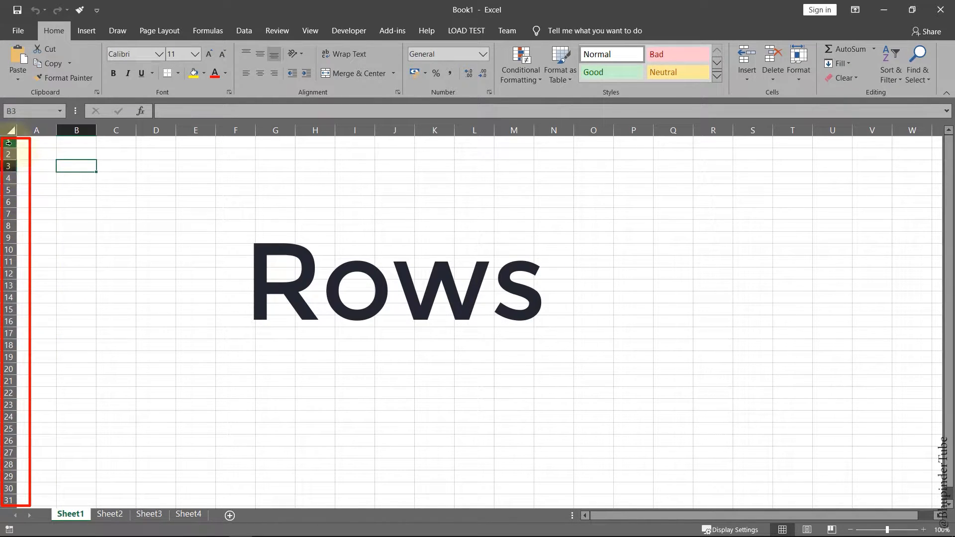
scroll(33, 437, "down", 17)
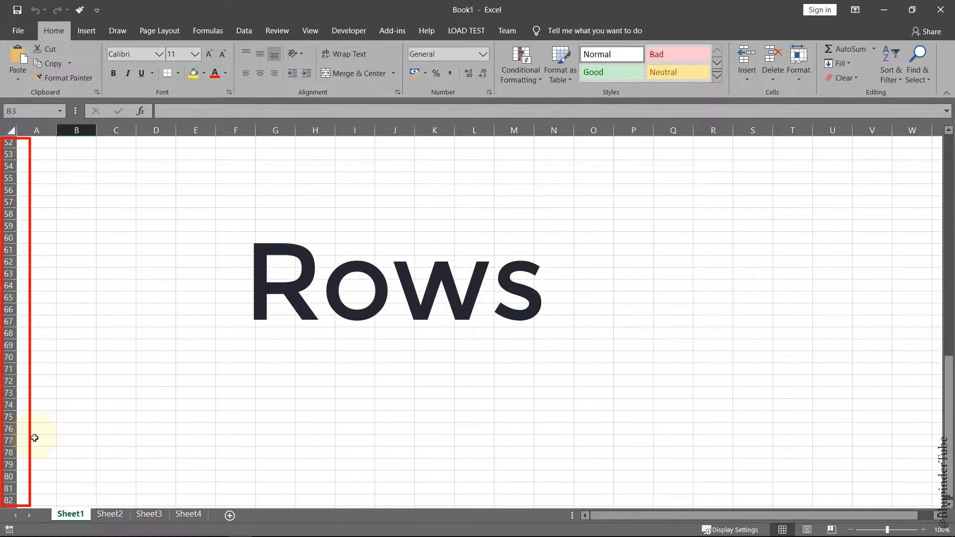
scroll(34, 440, "down", 20)
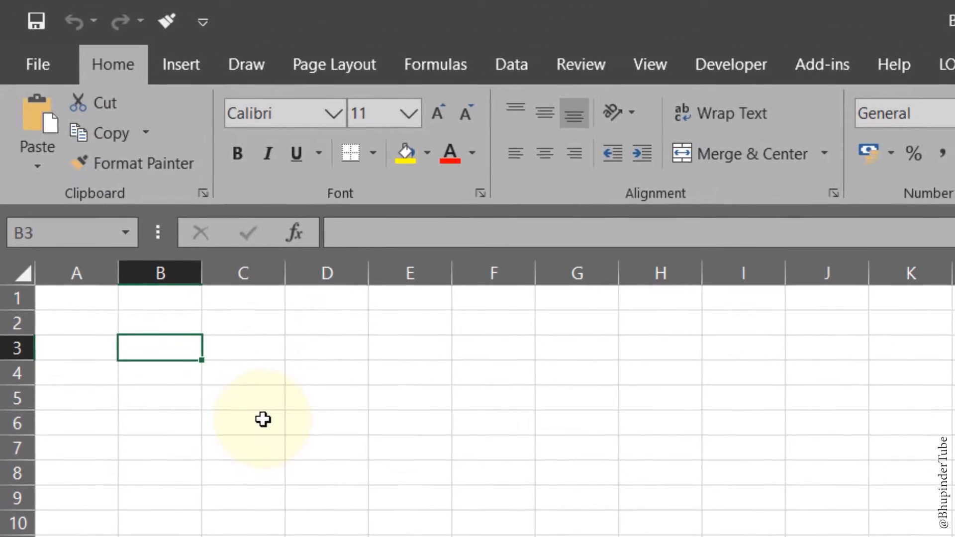
Step: Select cells C6 and F11 individually to view their addresses, and select the range C7:F12
left_click(127, 200)
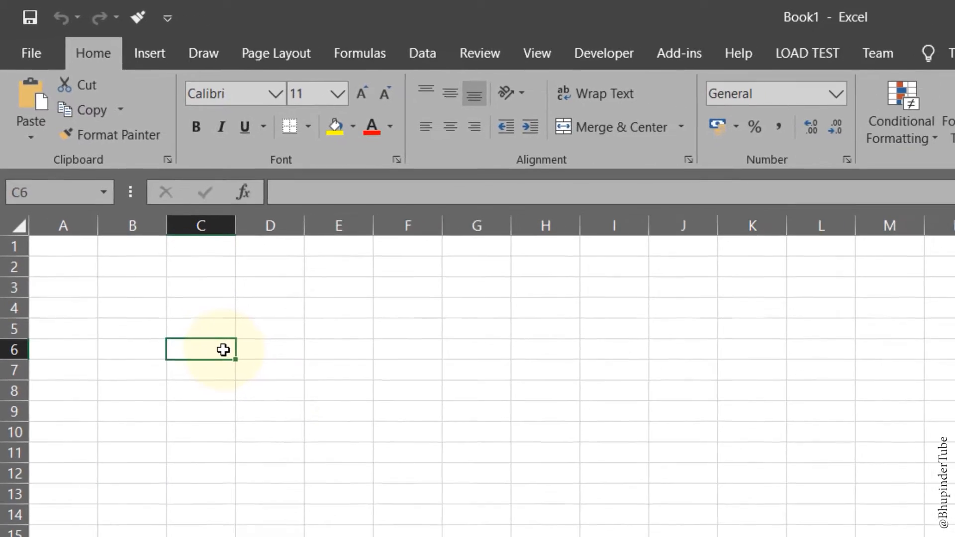
left_click(413, 436)
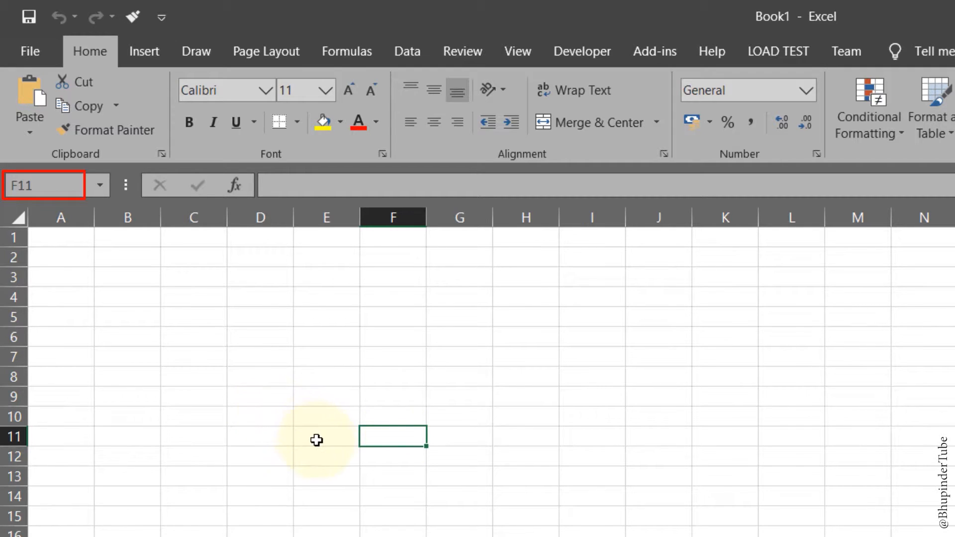
left_click_drag(198, 355, 400, 458)
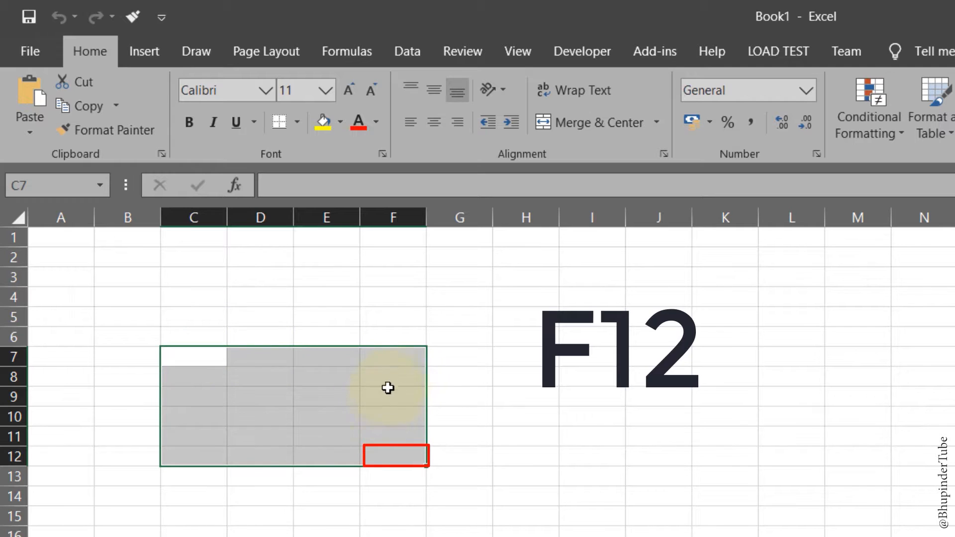
Step: Enter the range reference C7:F12 as text in cell C7
left_click(194, 357)
left_click(293, 181)
type("C7:F")
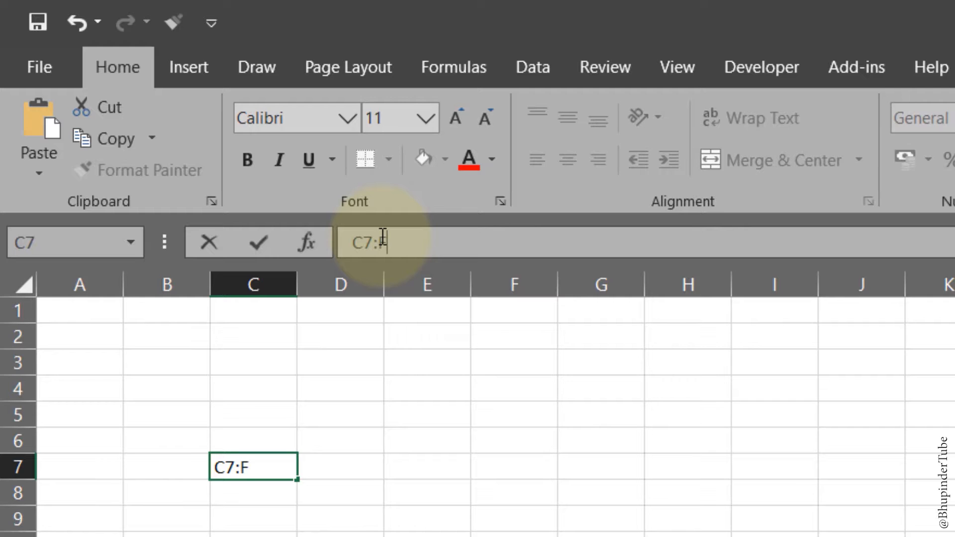
type("12")
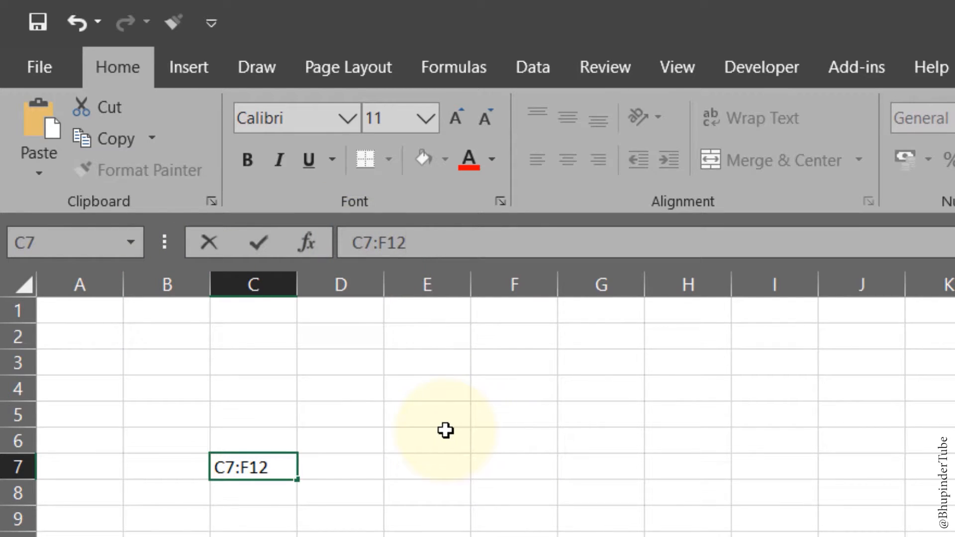
key("Return")
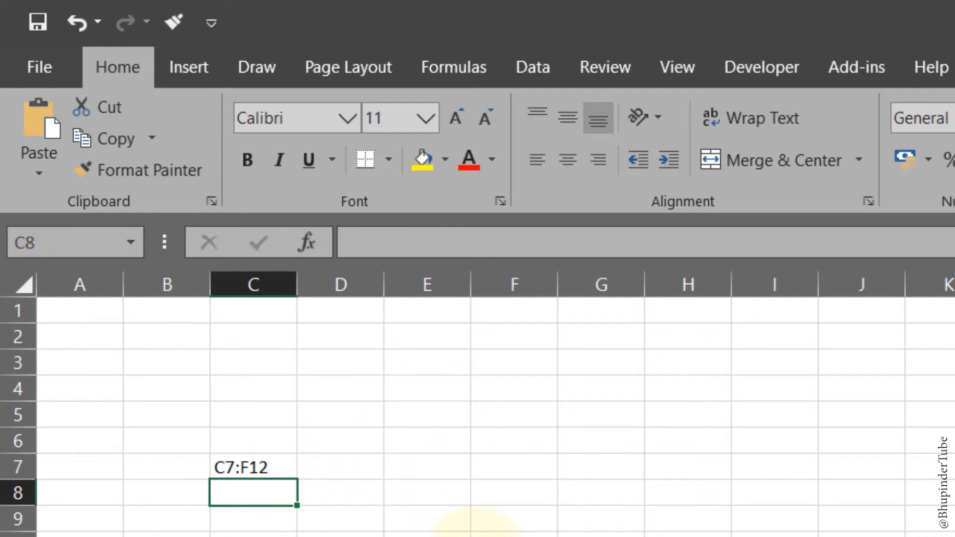
Step: Clear the range reference text from cell C7
left_click(243, 465)
key("Delete")
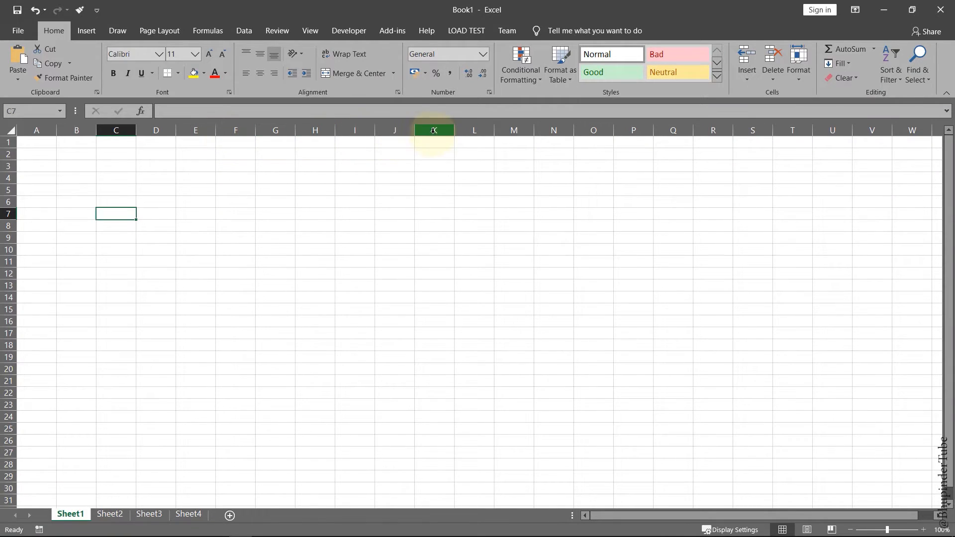
left_click(116, 217)
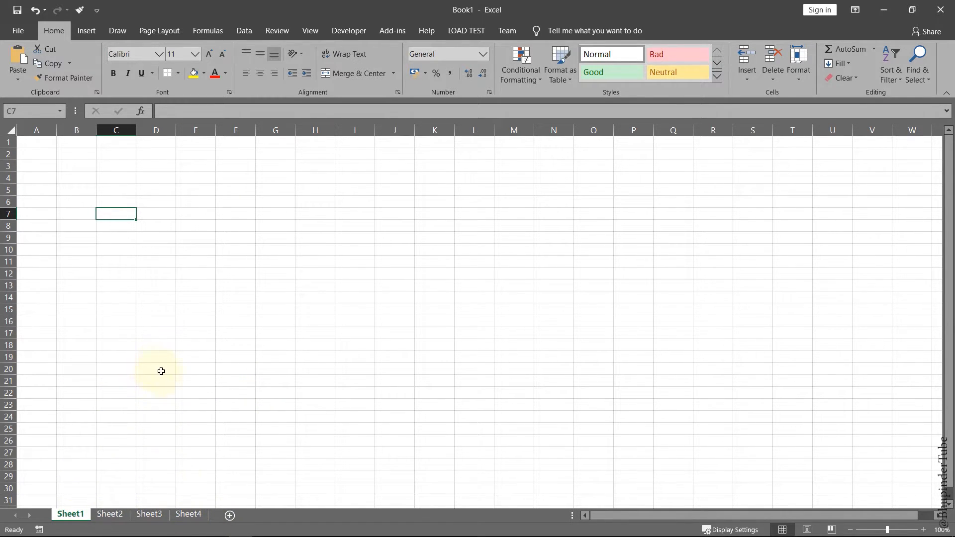
key("alt+F11")
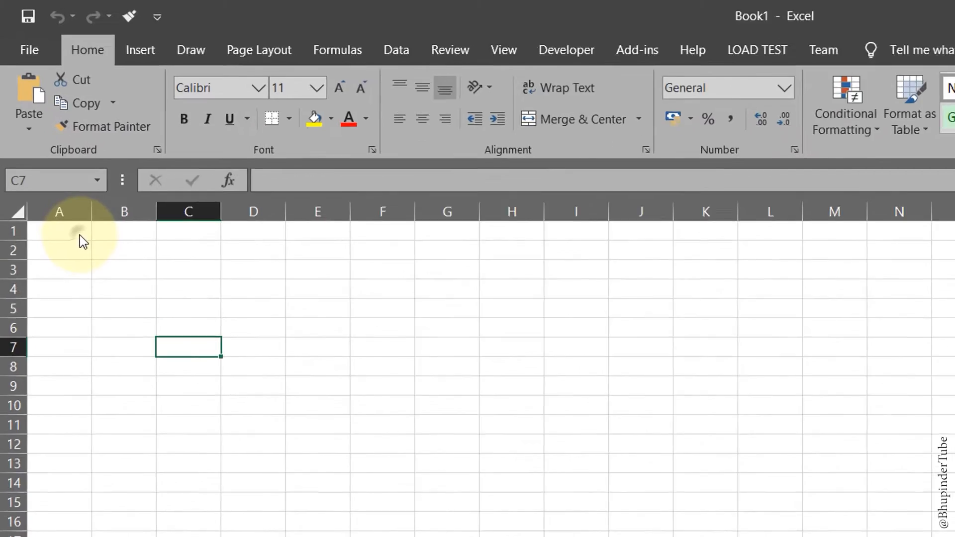
Step: Enter the title Music Collection in cell A1
left_click(50, 145)
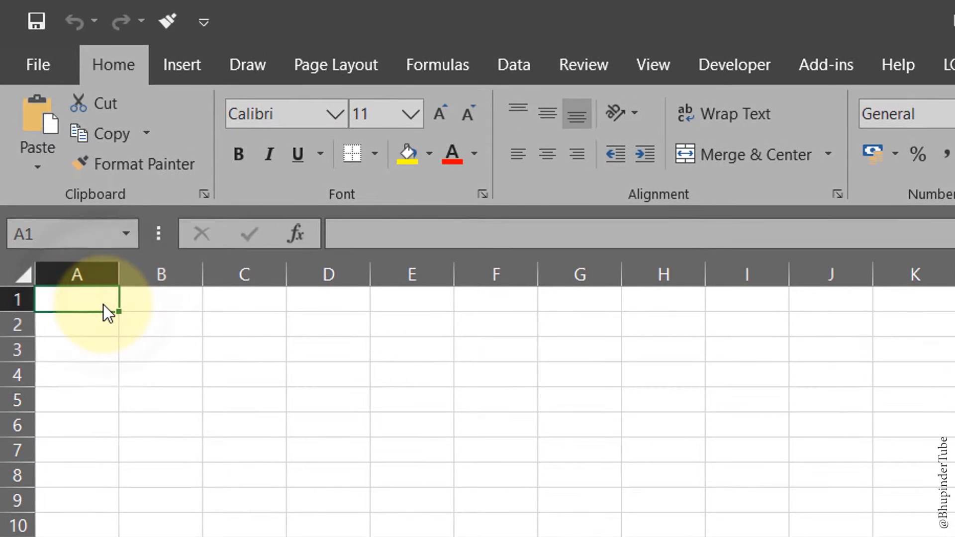
type("Mus")
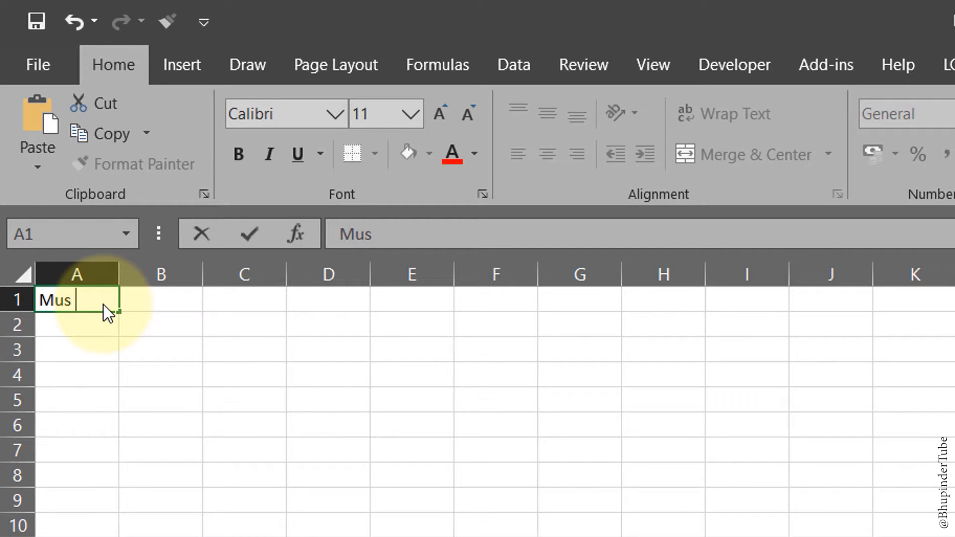
type("ic Collection")
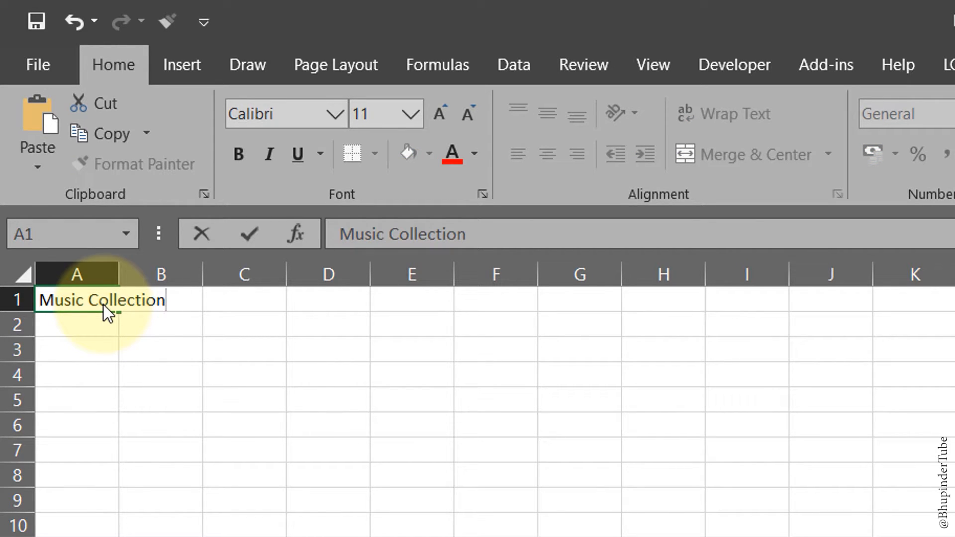
key("Return")
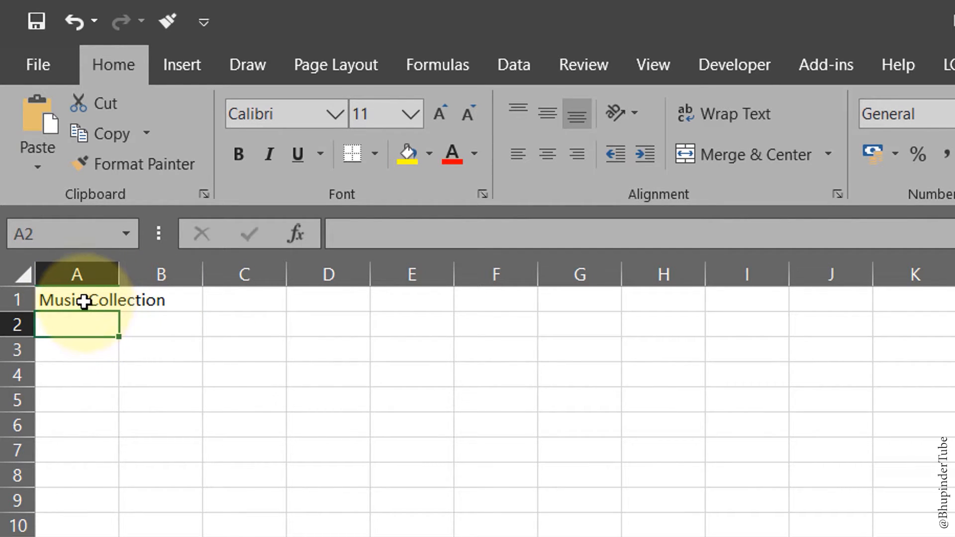
Step: Check the contents of cells A1 and B1 in the formula bar to see which one holds the title
left_click(84, 301)
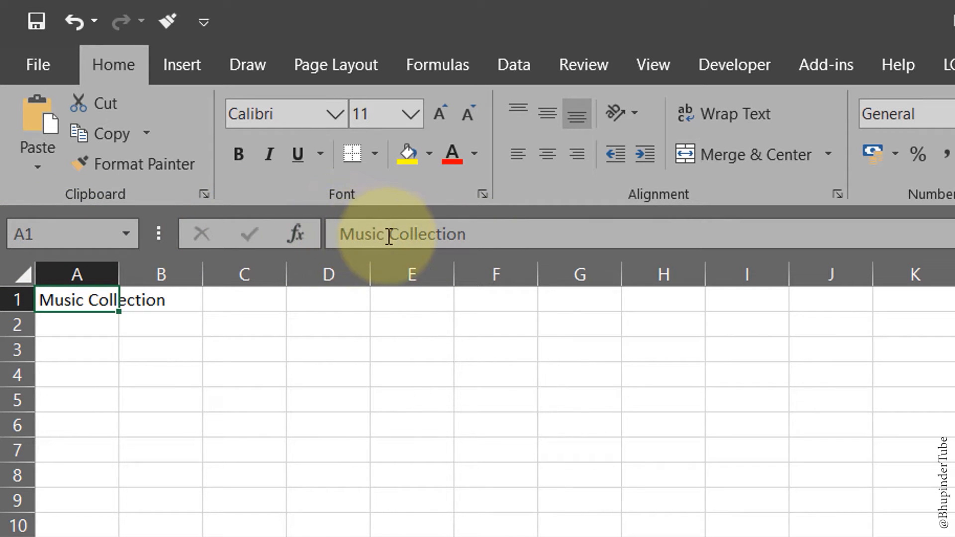
left_click(156, 299)
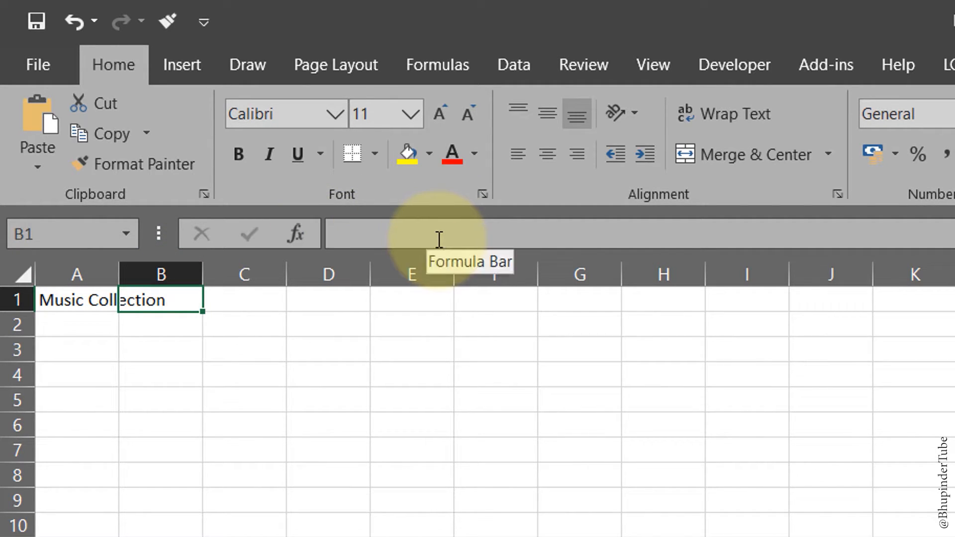
left_click(80, 350)
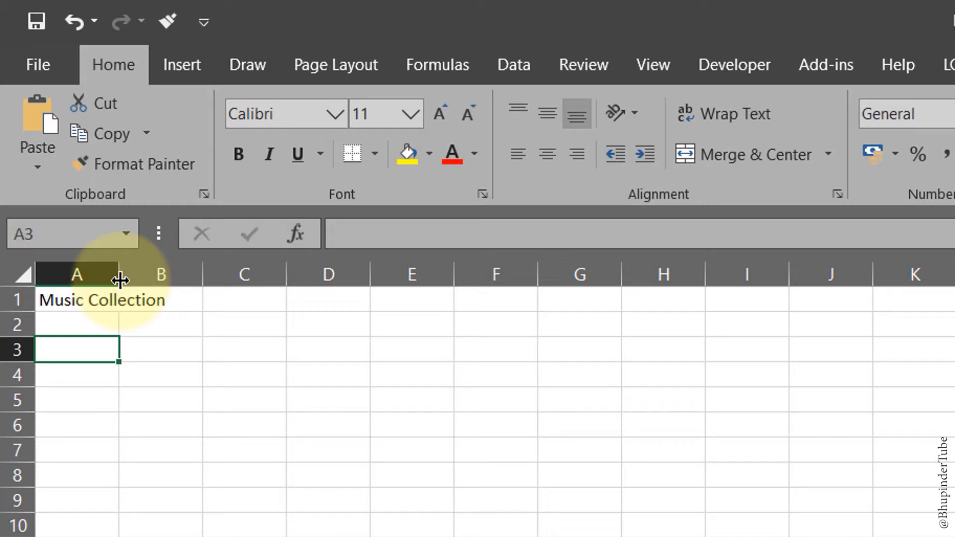
Step: Widen column A by hand and autofit its width to the Music Collection title
mouse_move(120, 280)
left_mouse_down()
mouse_move(199, 275)
mouse_move(132, 271)
left_mouse_up()
left_click(224, 355)
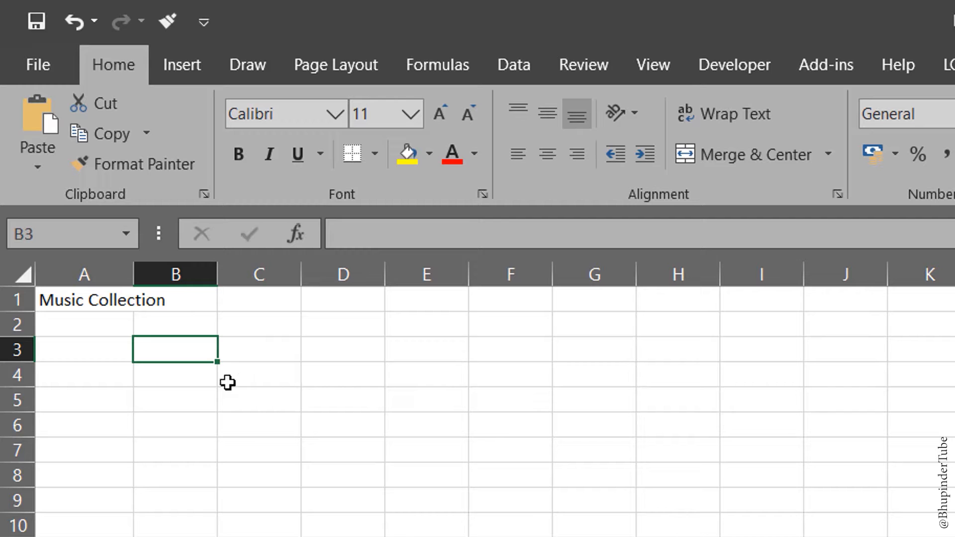
left_click(137, 380)
left_click(108, 353)
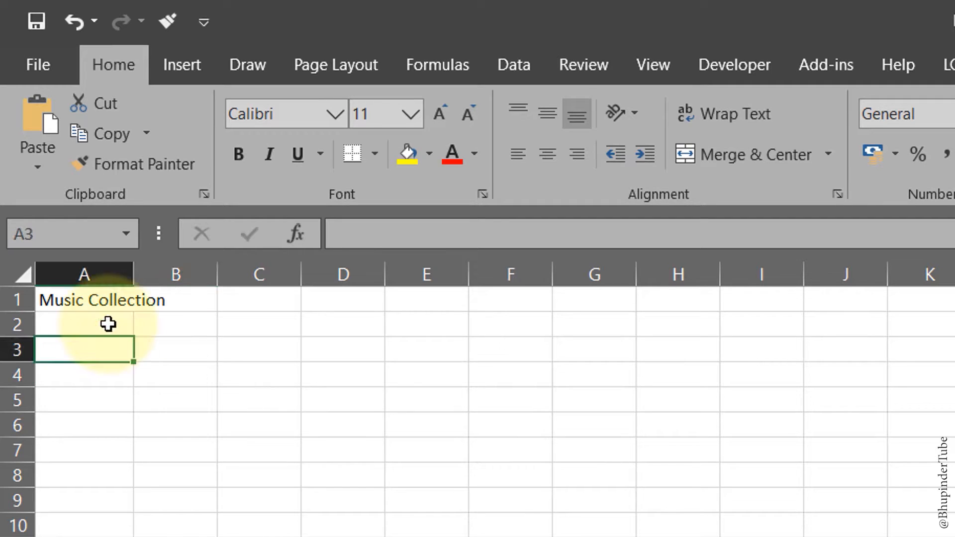
double_click(134, 274)
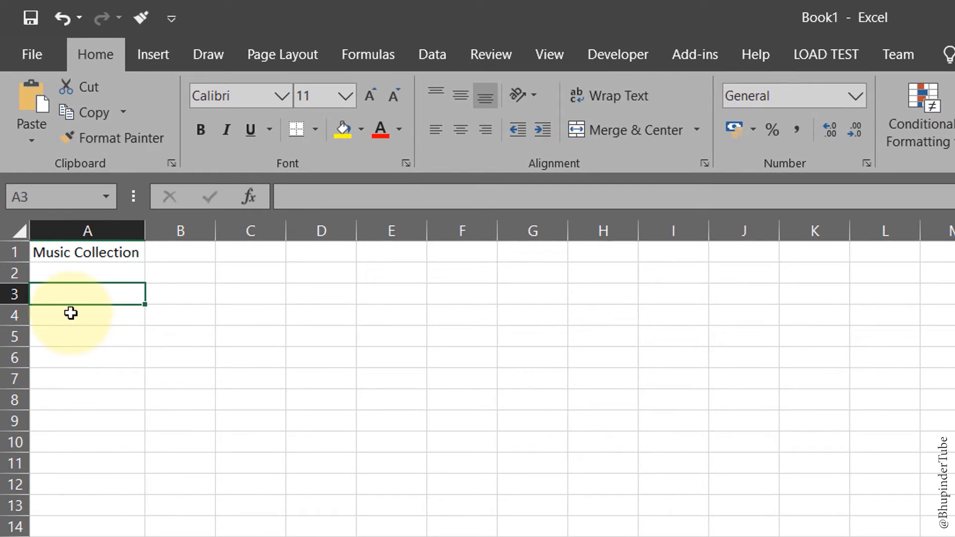
Step: Increase the height of row 1 and autofit it back to its contents
left_click_drag(23, 262, 25, 291)
double_click(24, 291)
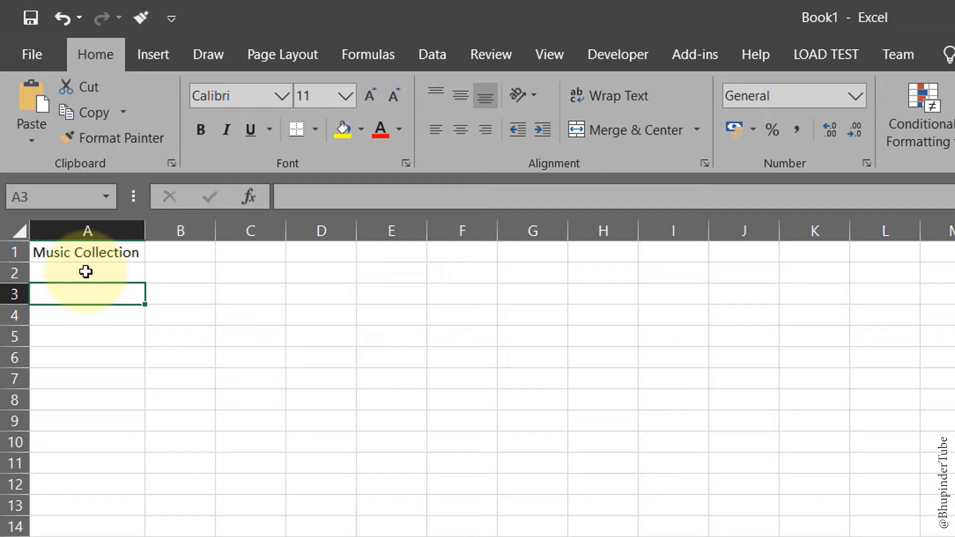
left_click(102, 253)
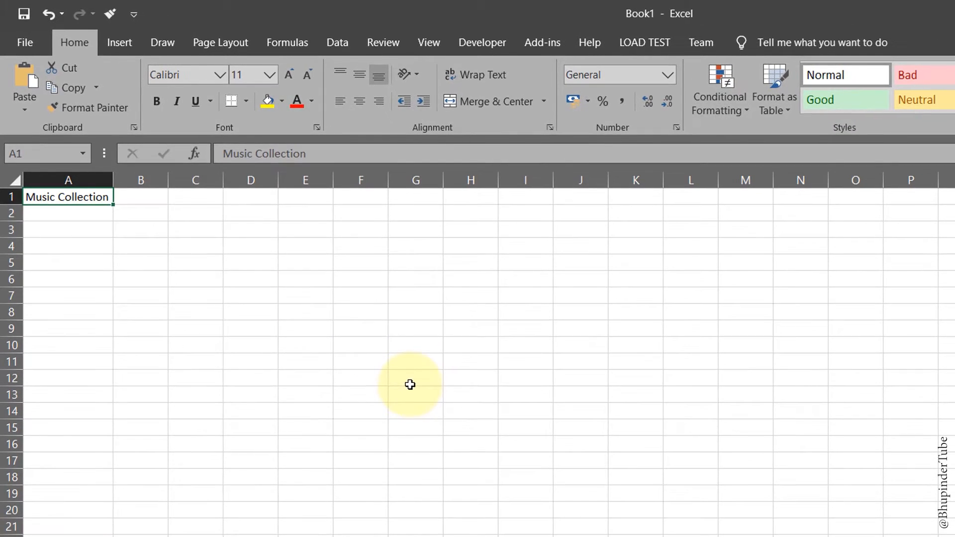
left_click(410, 385)
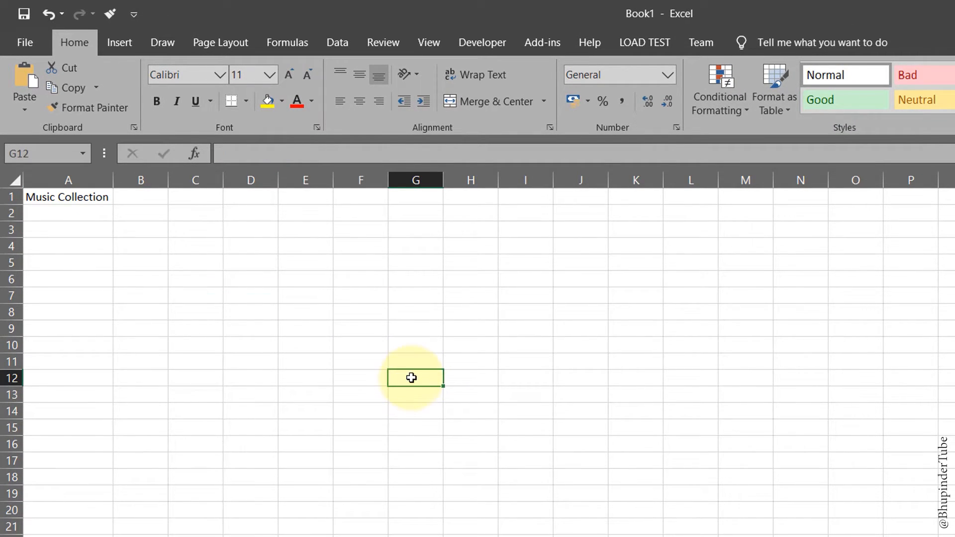
Step: Enter the numbers 4, 5 and 2 down column A in cells A2 to A4, below the title
left_click(99, 204)
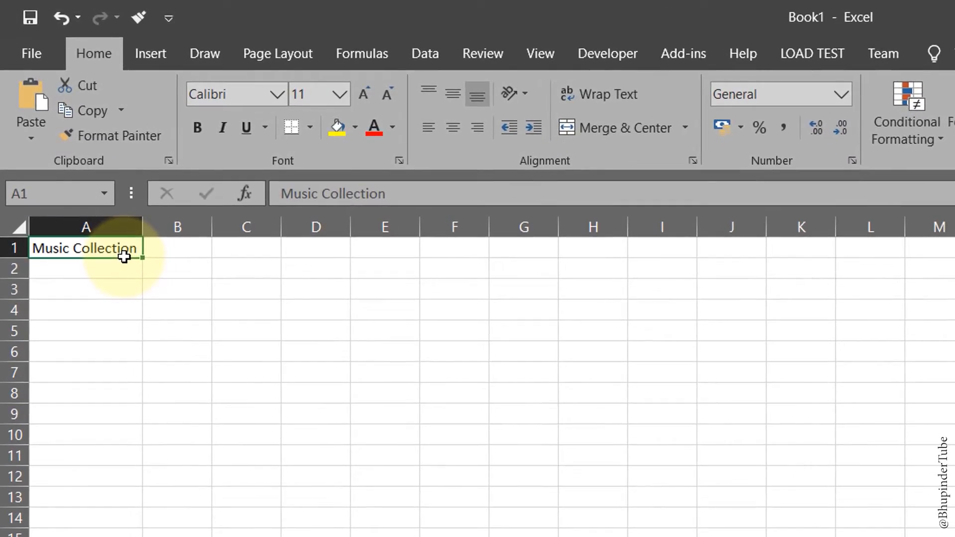
key("Return")
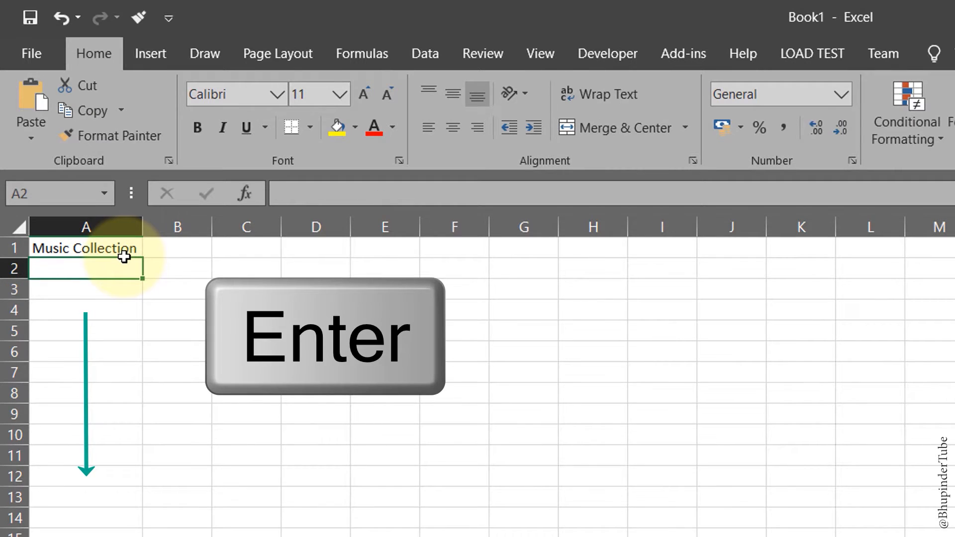
type("4")
key("Return")
type("5")
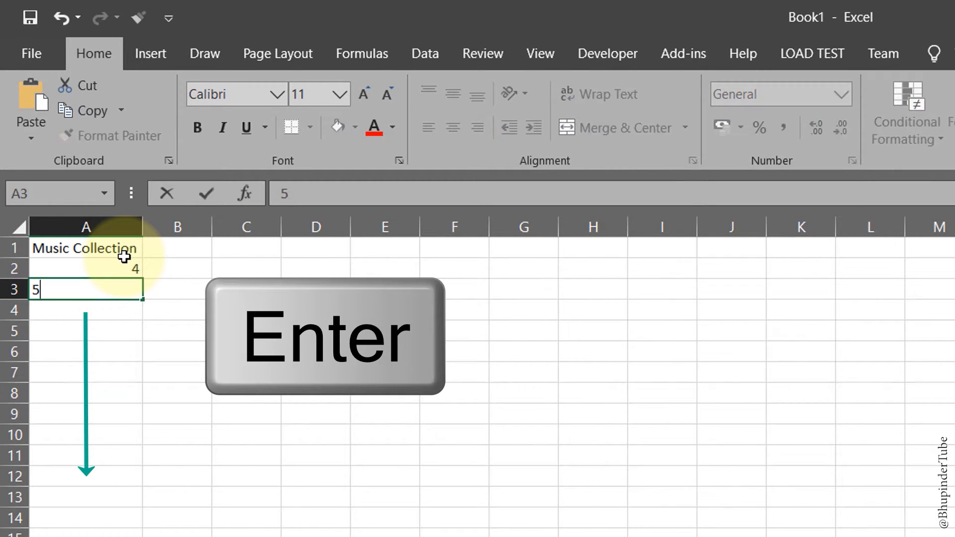
key("Return")
type("2")
key("Return")
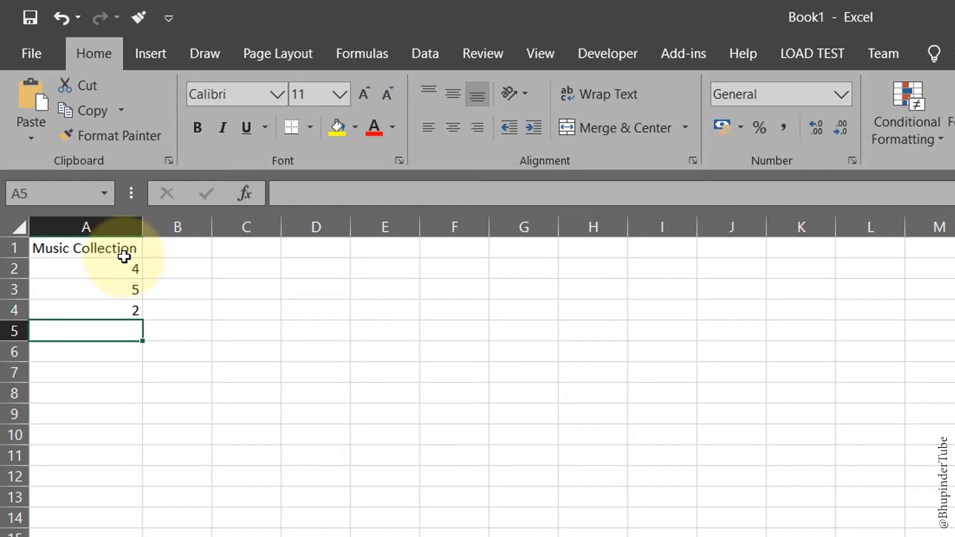
Step: Go back up column A to cell A2 and replace its value with 6
key("shift+Return")
key("shift+Return")
key("shift+Return")
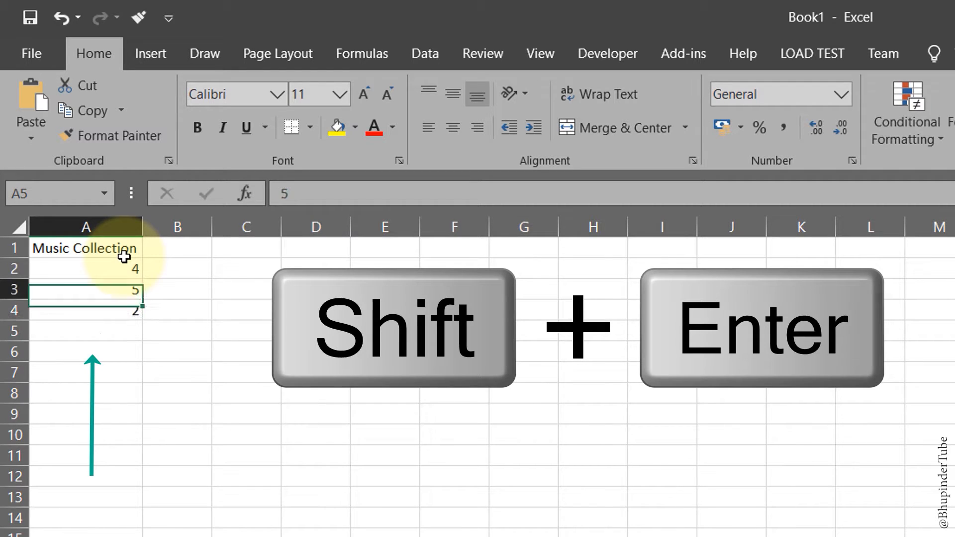
type("6")
key("Return")
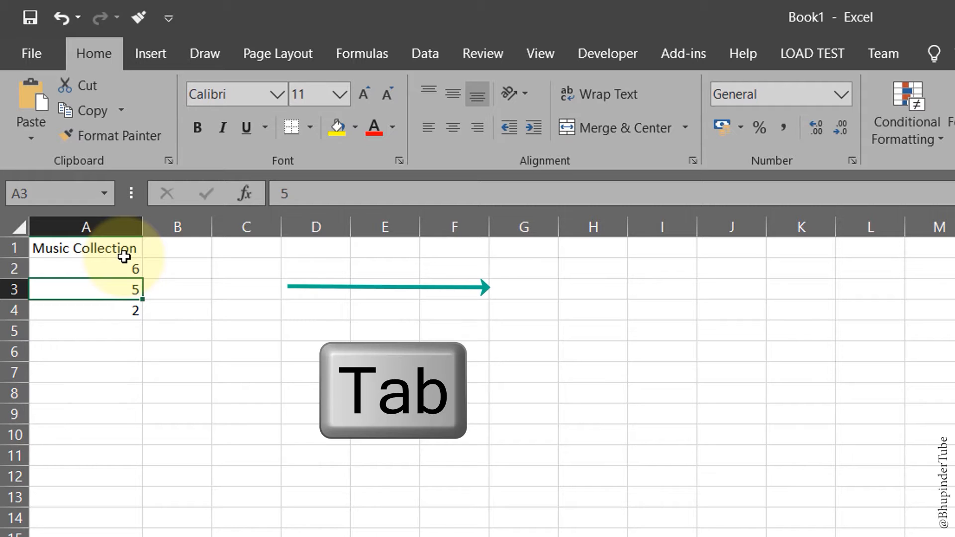
Step: Move the active cell across row 3 from A3 to E3 and back to column A
key("Tab")
key("Tab")
key("Tab")
key("Tab")
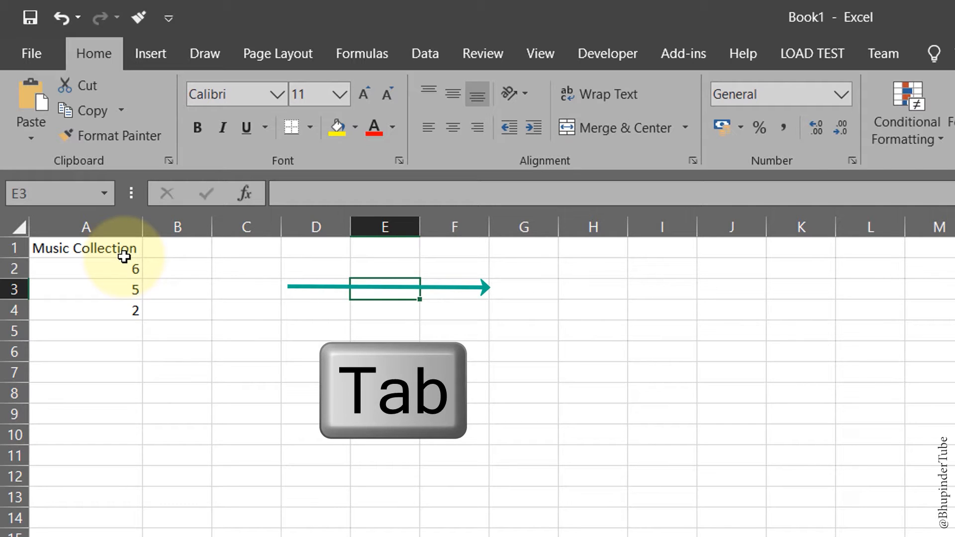
key("shift+Tab")
key("shift+Tab")
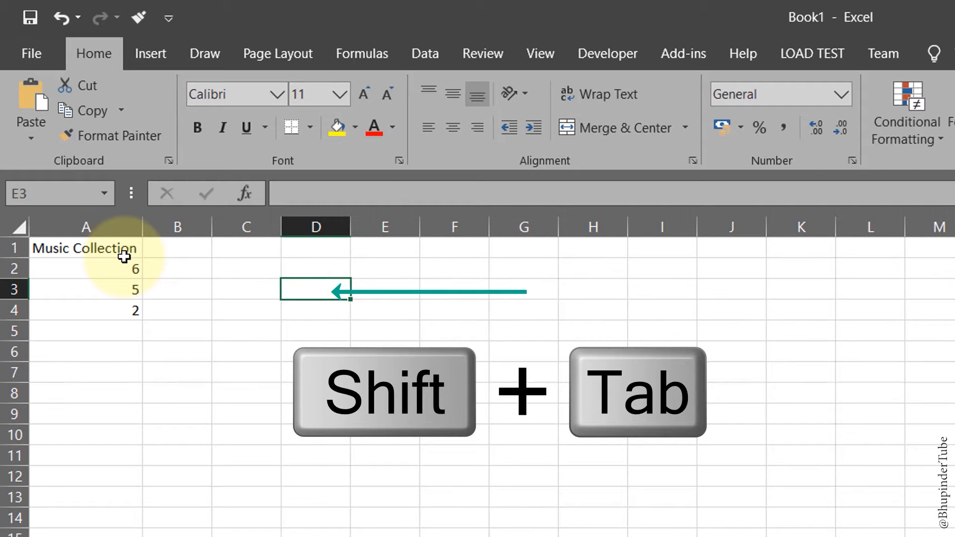
key("shift+Tab")
key("shift+Tab")
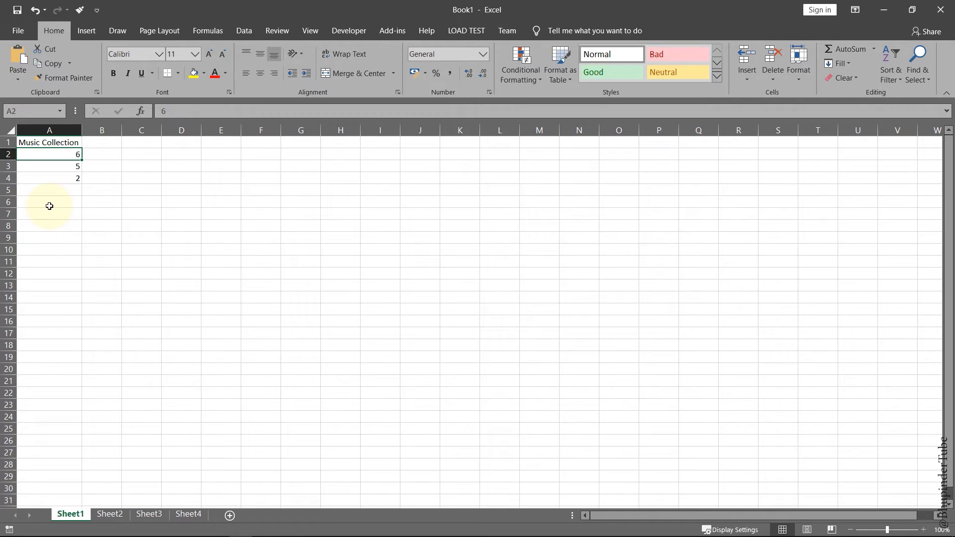
Step: Move the active cell from A2 around the sheet in all four directions, through C2, E6 and G7 to D7
key("Right")
key("Right")
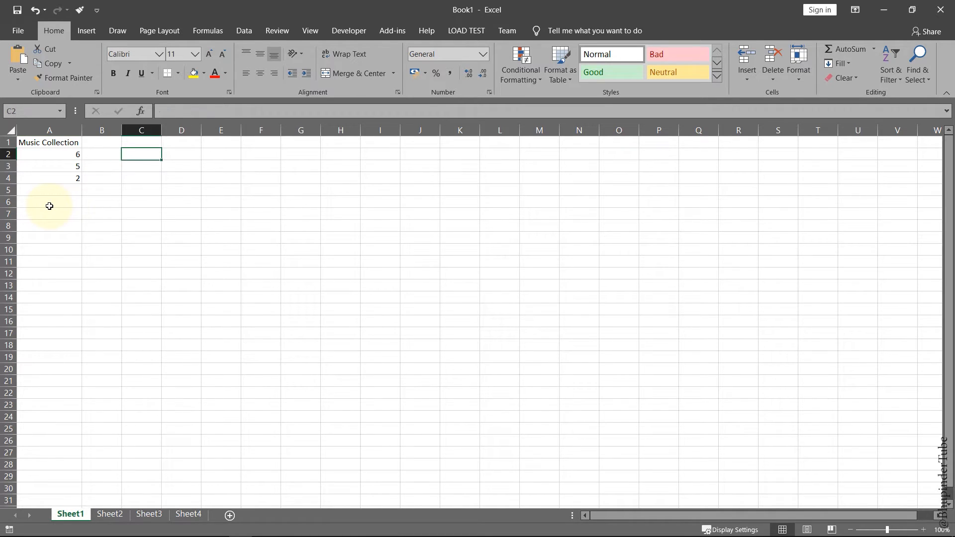
key("Down")
key("Down")
key("Right")
key("Right")
key("Down")
key("Down")
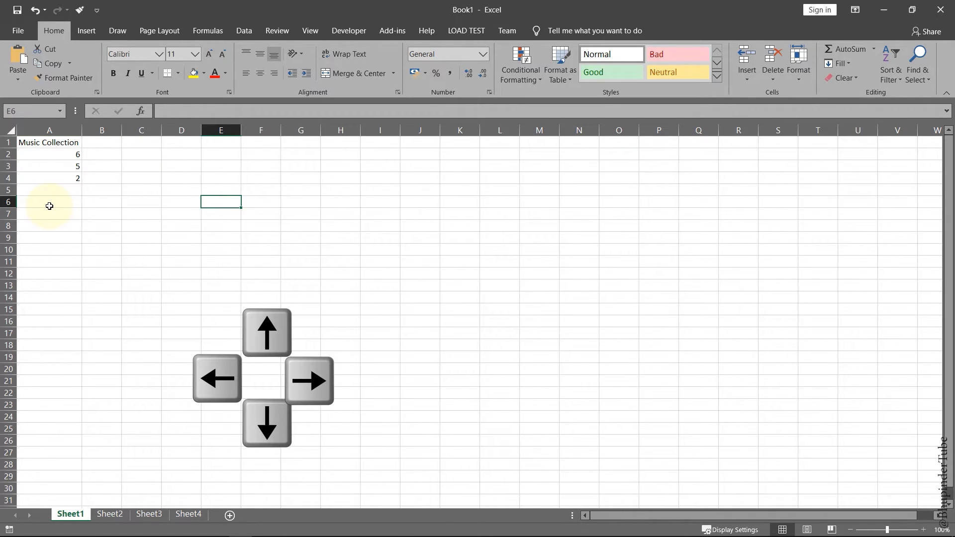
key("Up")
key("Up")
key("Up")
key("Down")
key("Down")
key("Down")
key("Down")
key("Right")
key("Right")
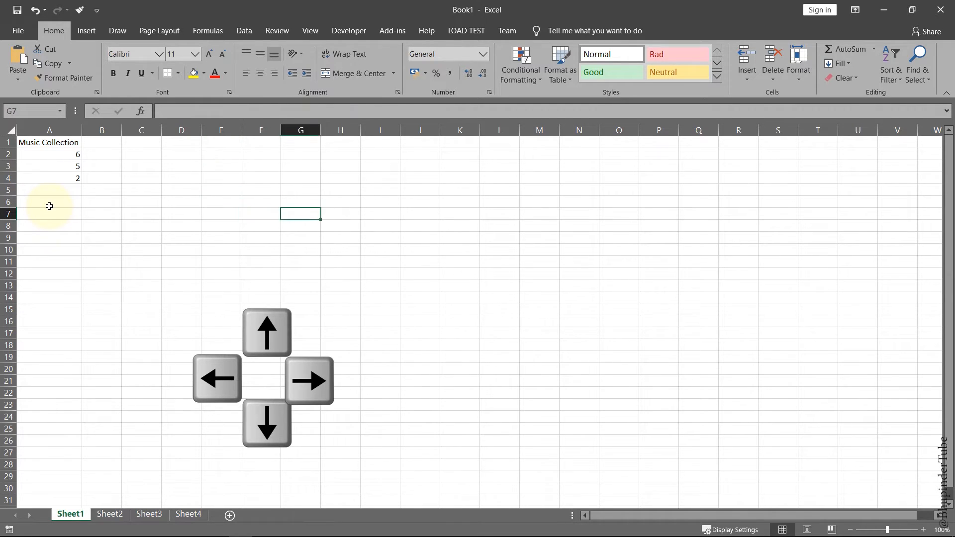
key("Left")
key("Left")
key("Left")
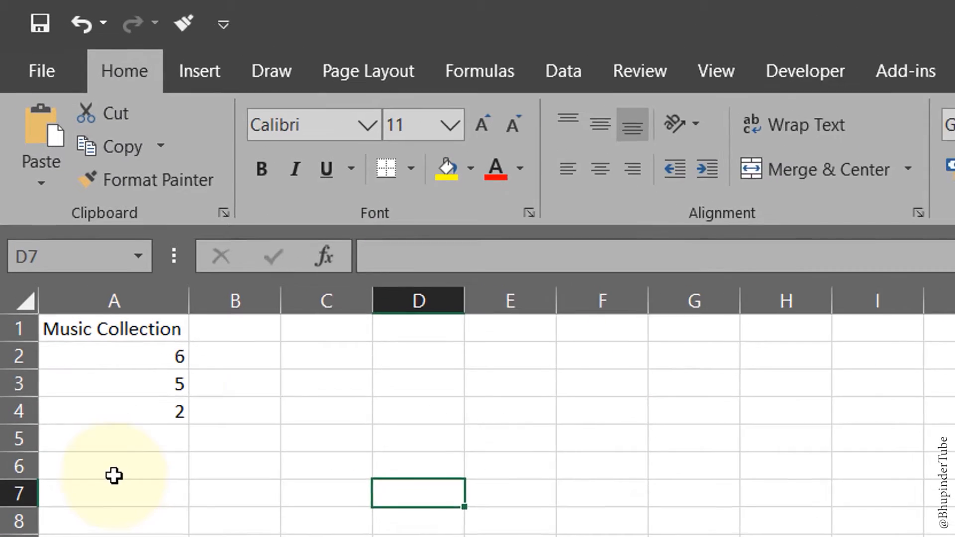
Step: Clear the numbers from cells A2:A4
left_click_drag(71, 154, 68, 176)
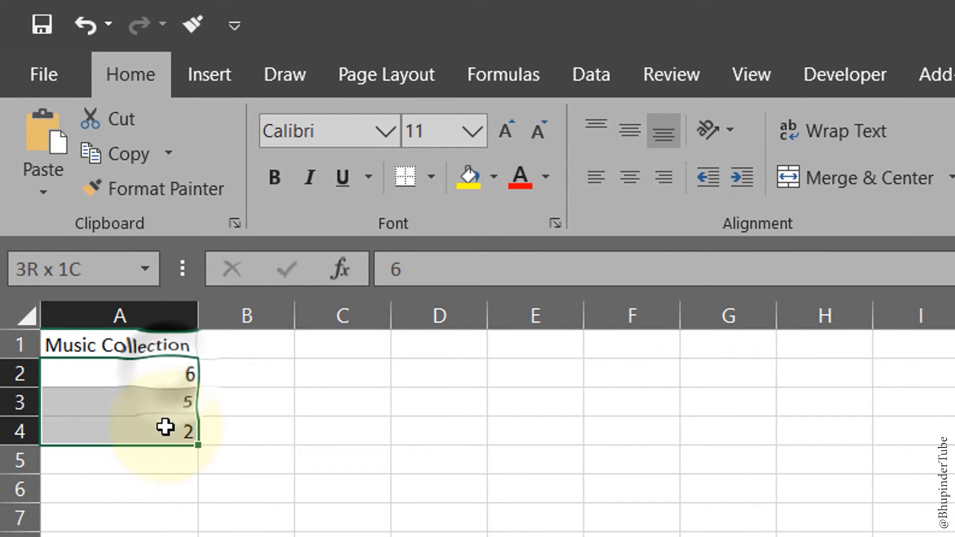
left_click_drag(165, 427, 166, 427)
key("Delete")
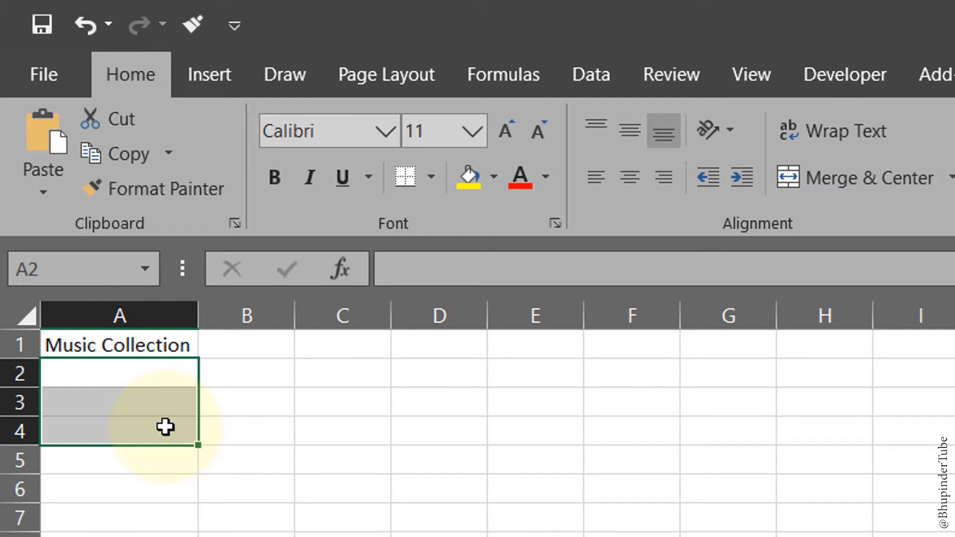
Step: Enter the column headings Artist, Album, Released and Value across cells A2 to D2
key("Up")
left_click(131, 370)
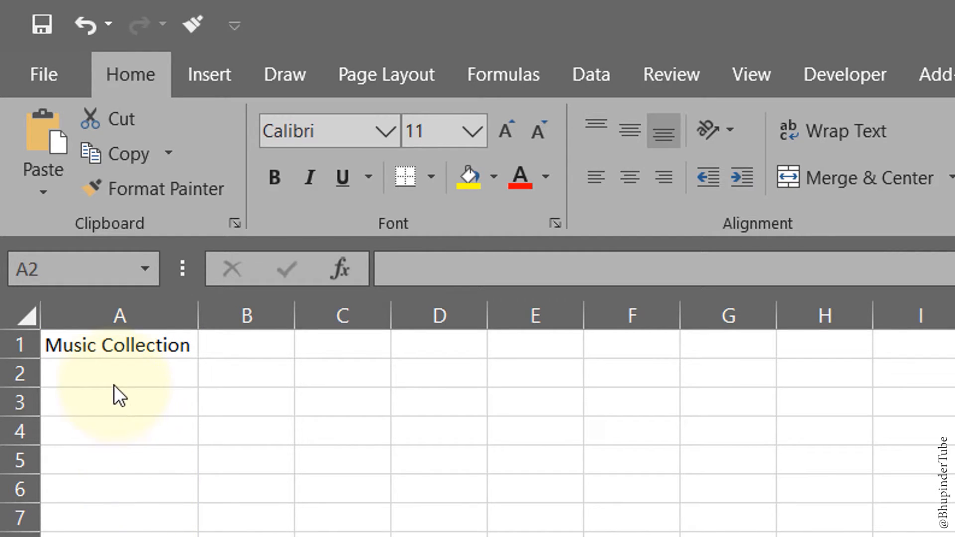
left_click(113, 377)
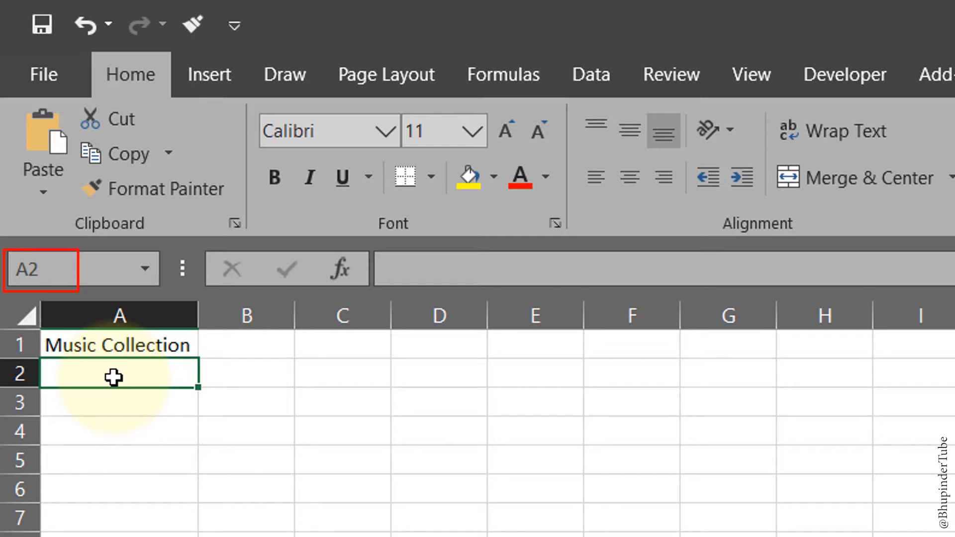
type("Artist")
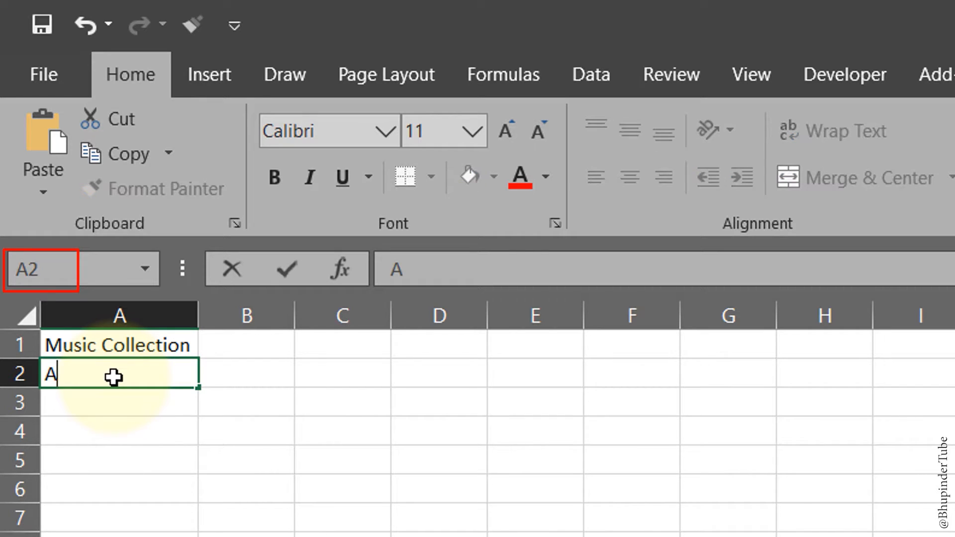
key("Tab")
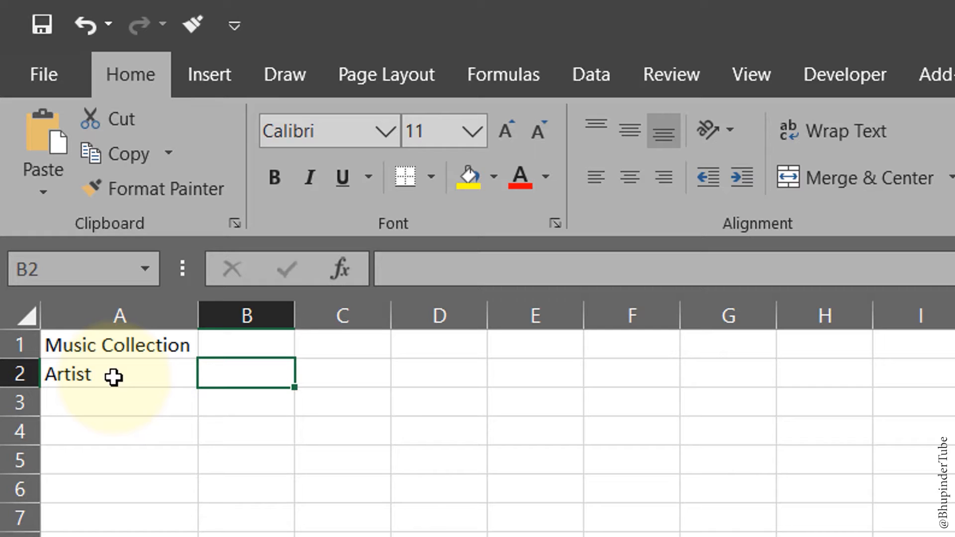
type("Album")
key("Tab")
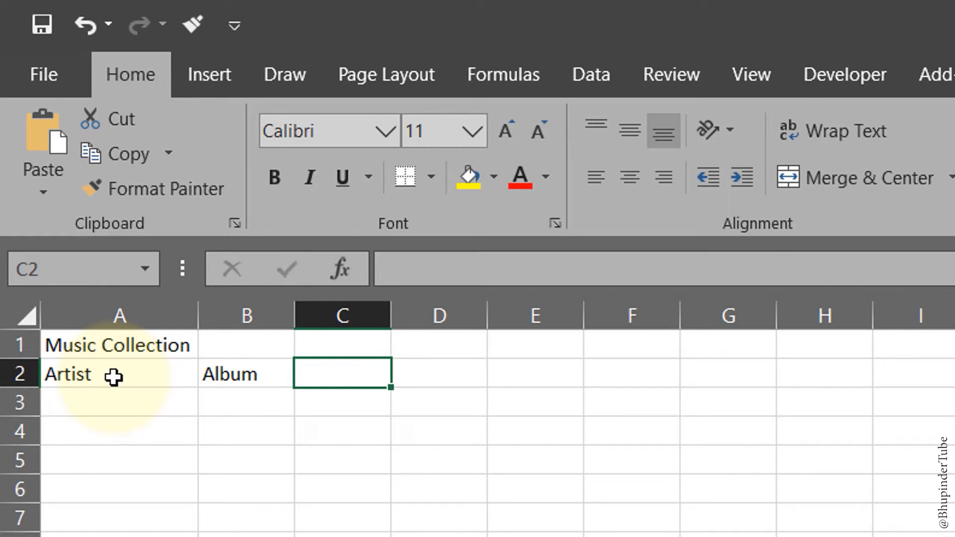
type("Released")
key("Tab")
type("Val")
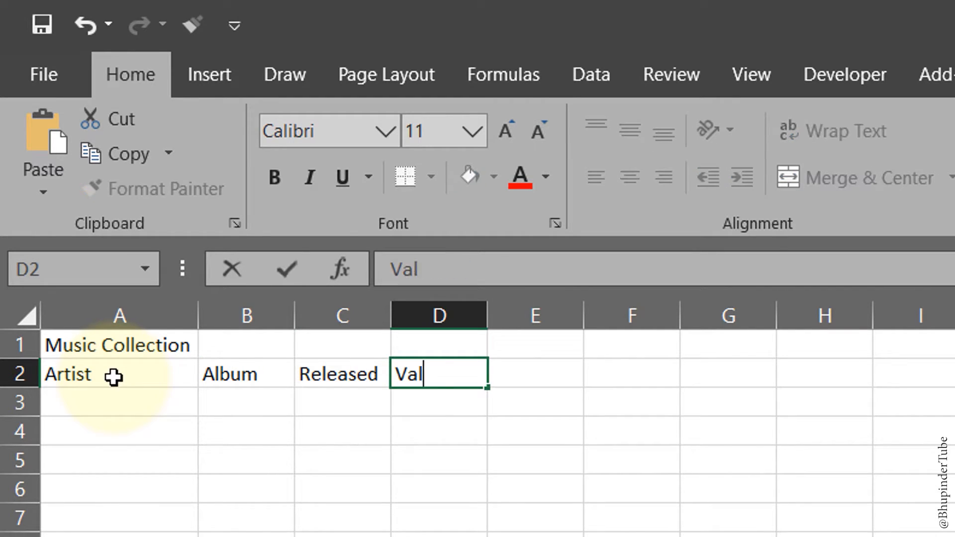
type("ue")
key("Return")
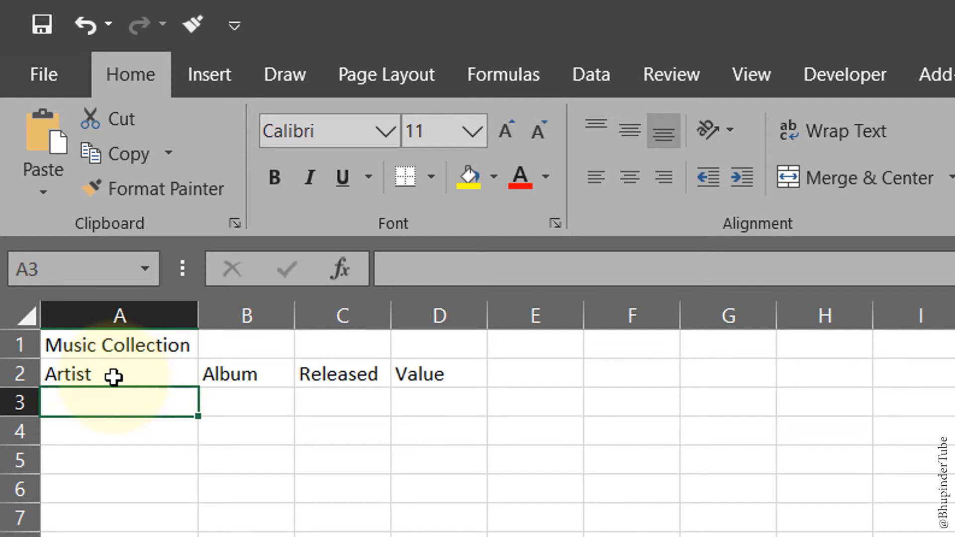
Step: Enter the first record in row 3: Ed Sheran, Divide, 2017 and 5 across A3 to D3
type("Ed Sheran")
key("Tab")
type("Divide")
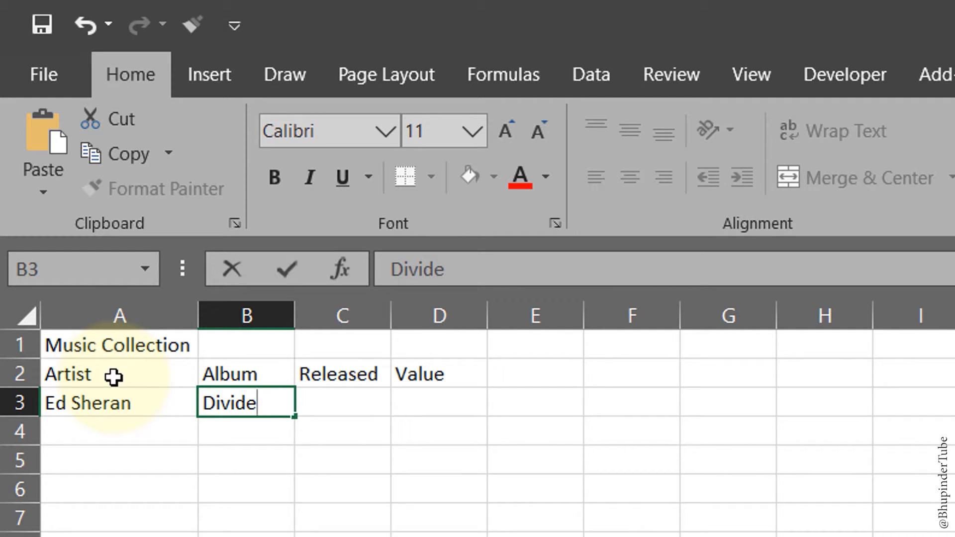
key("Tab")
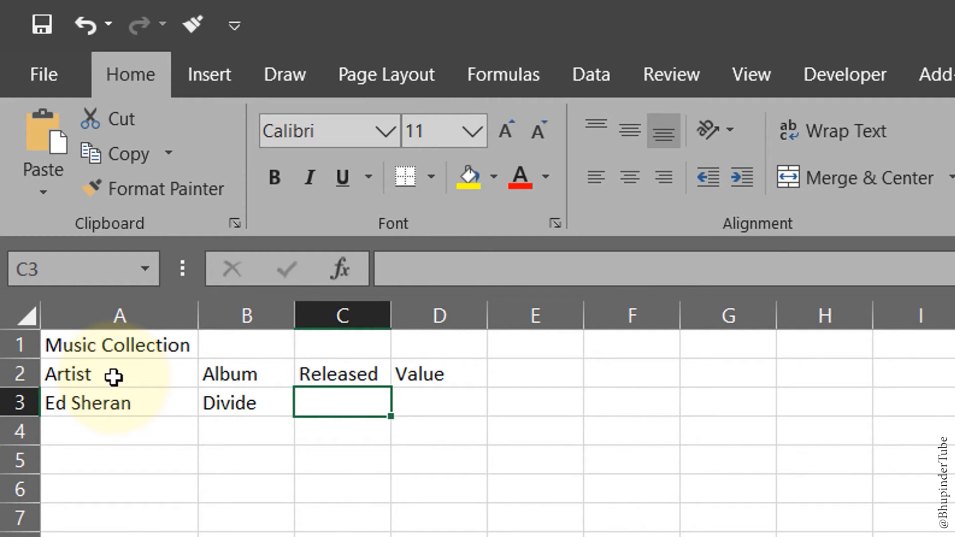
type("2017")
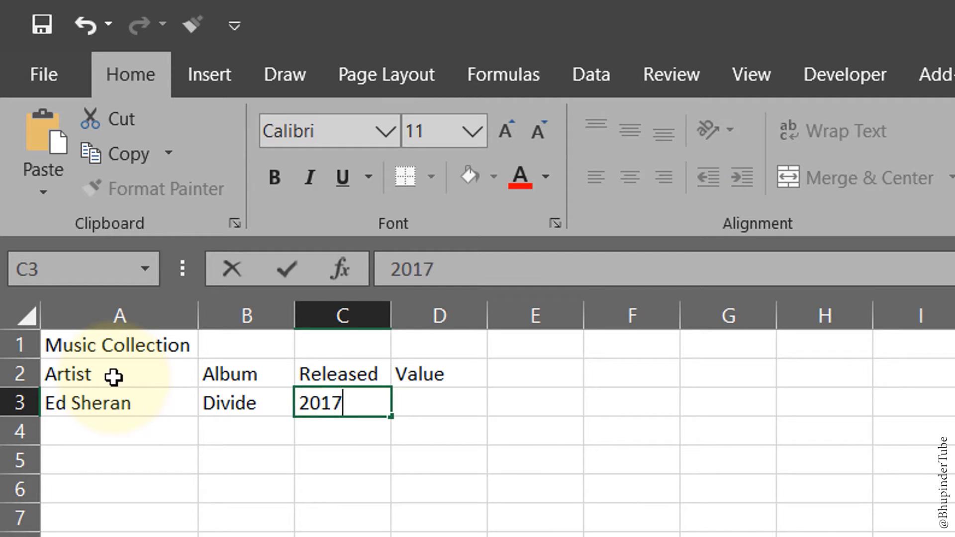
key("Tab")
type("5")
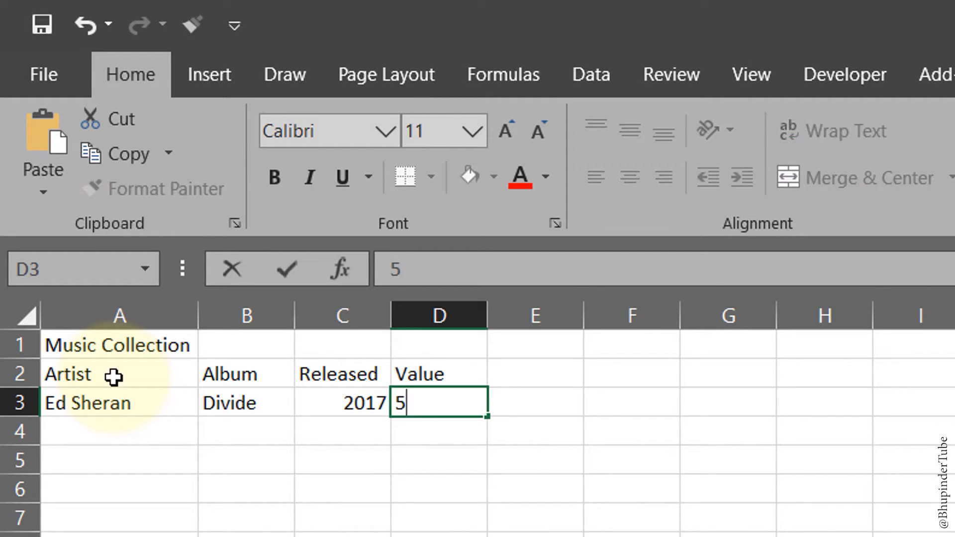
key("Return")
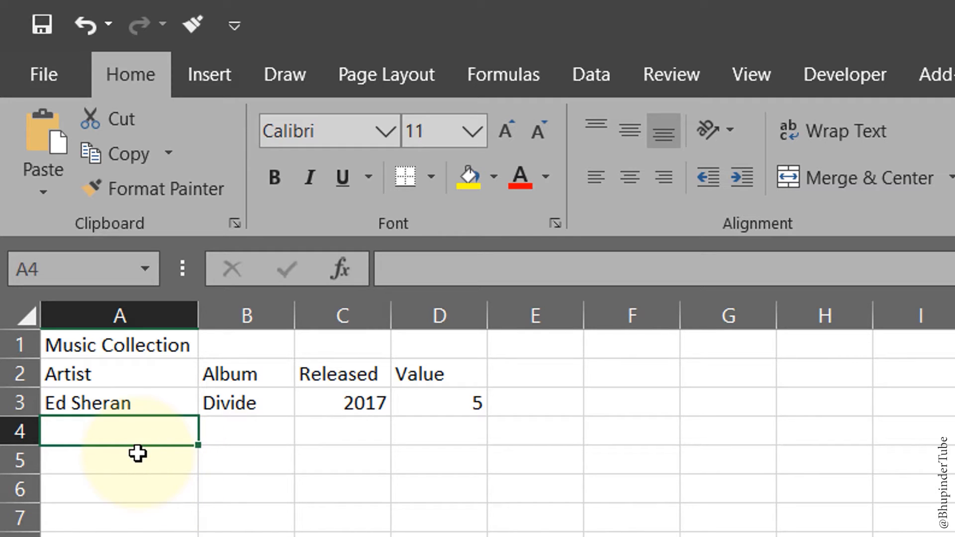
Step: Overwrite the whole artist entry in A3 by retyping it as Ed Sheran
left_click(132, 400)
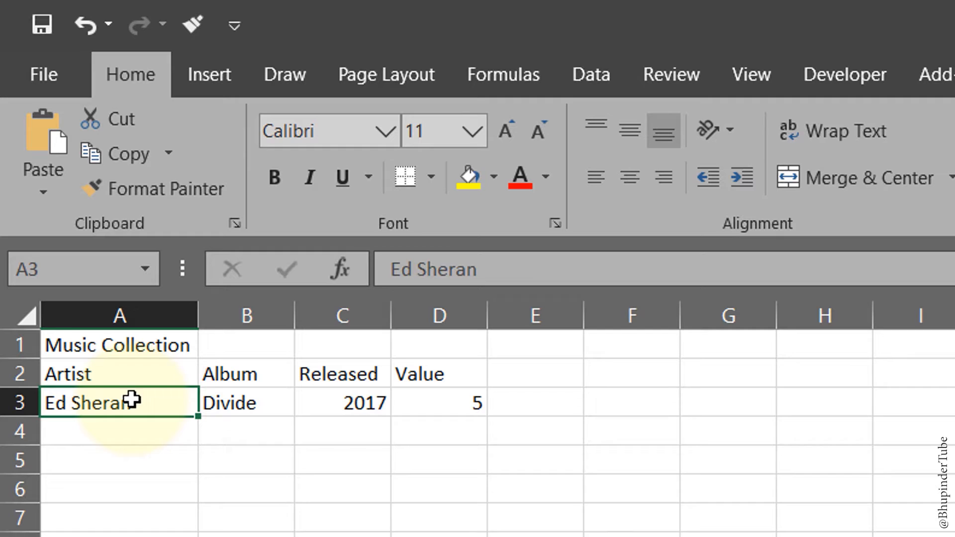
type("Ed")
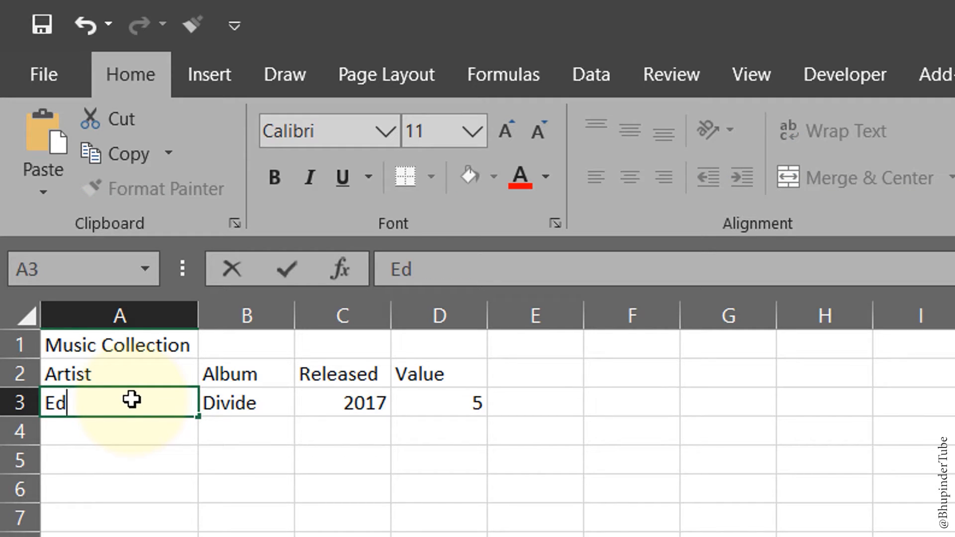
type(" Sheran")
key("Return")
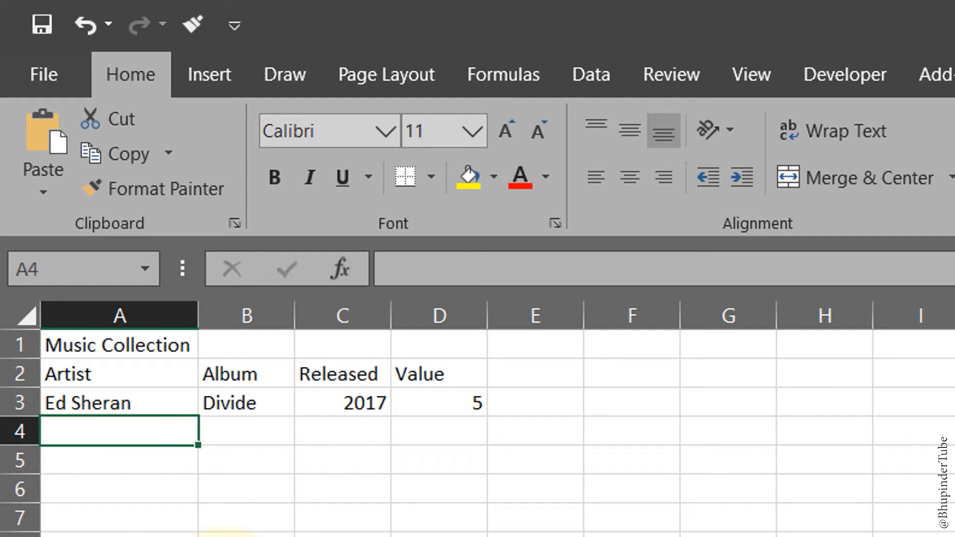
Step: Correct the artist name in A3 to Ed Sheeran by inserting the missing letter within the existing text
left_click(125, 398)
left_click(132, 424)
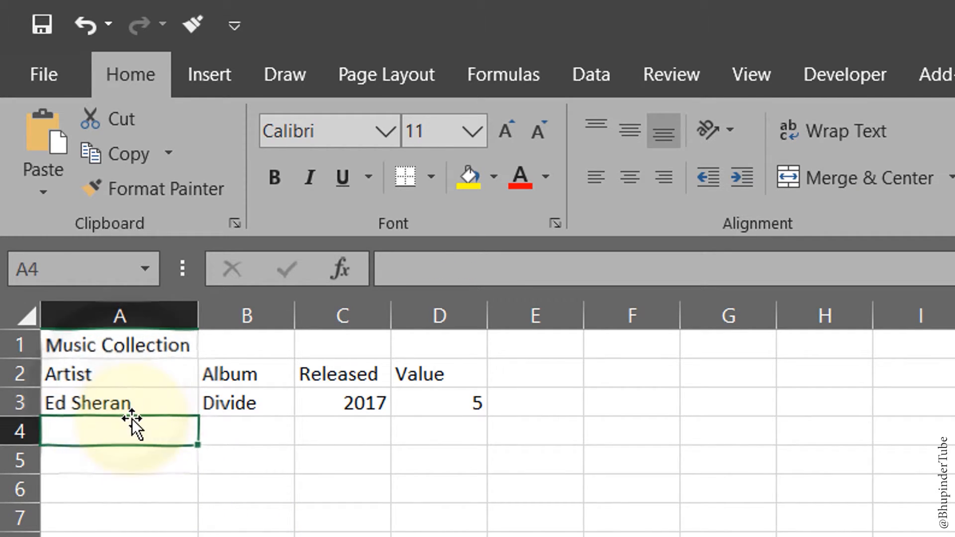
left_click(145, 397)
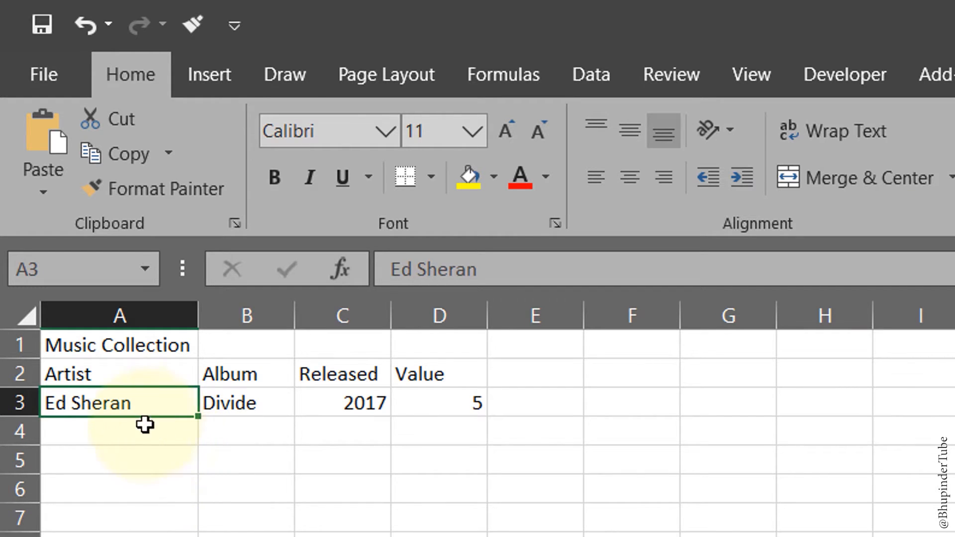
double_click(109, 404)
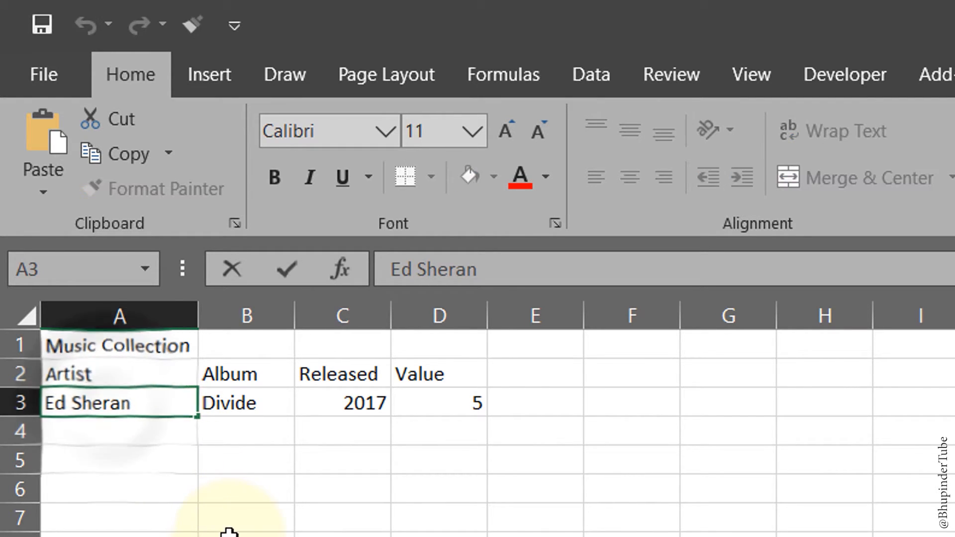
key("Right")
key("Left")
key("Left")
key("Left")
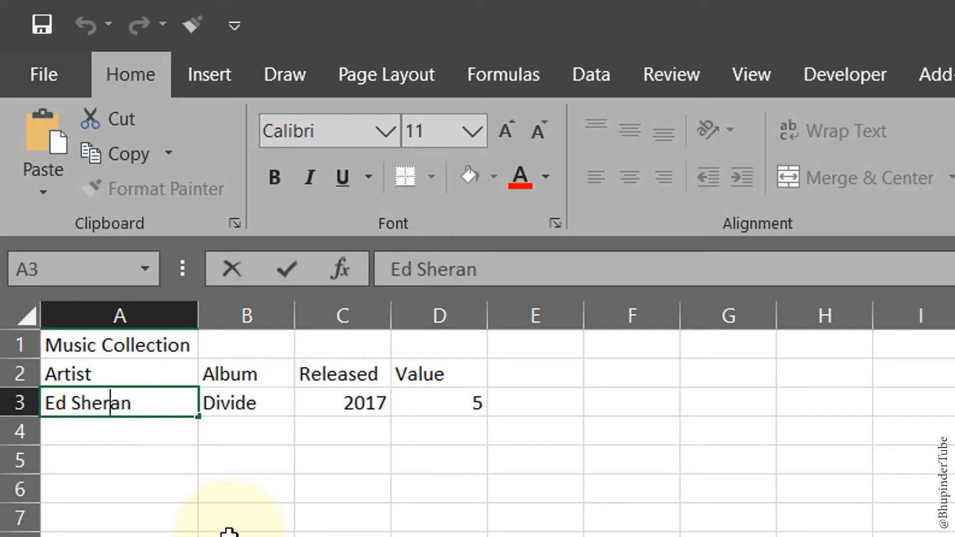
key("Right")
key("Right")
type("e")
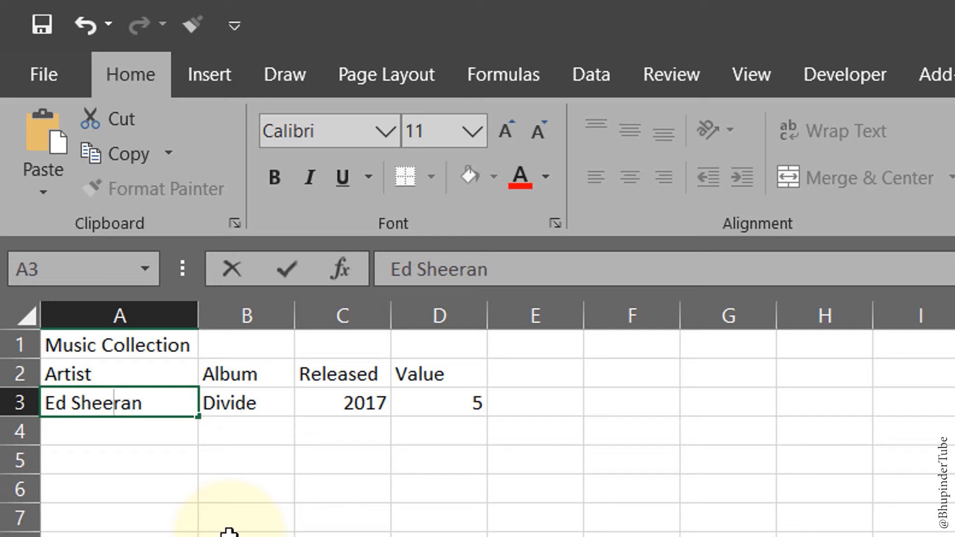
key("Return")
Step: Replace the album's Value in D3 with 7
key("Right")
key("Right")
key("Right")
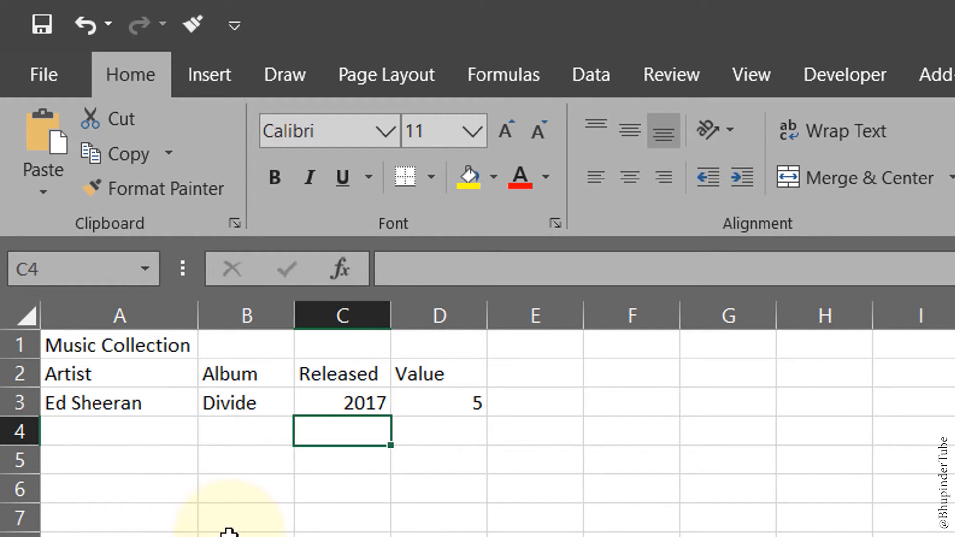
key("Up")
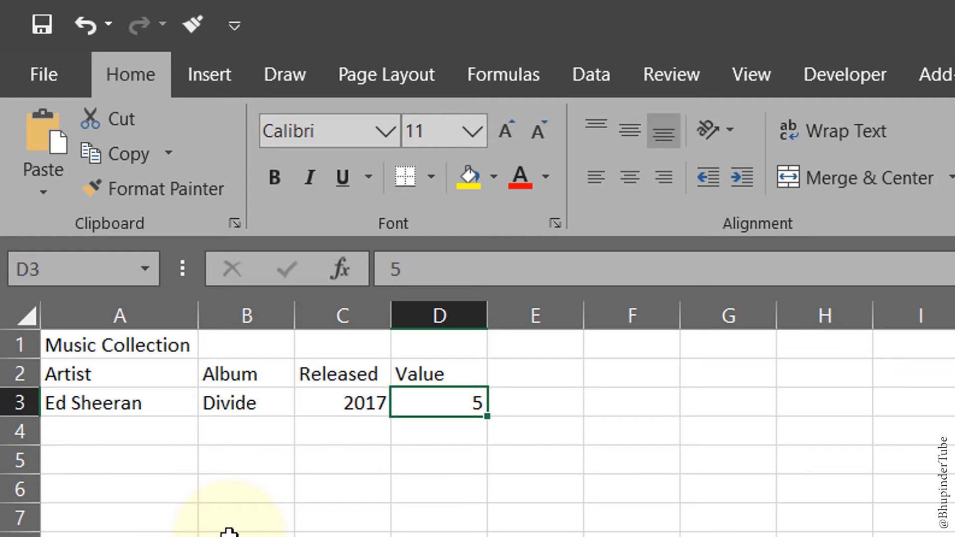
type("7")
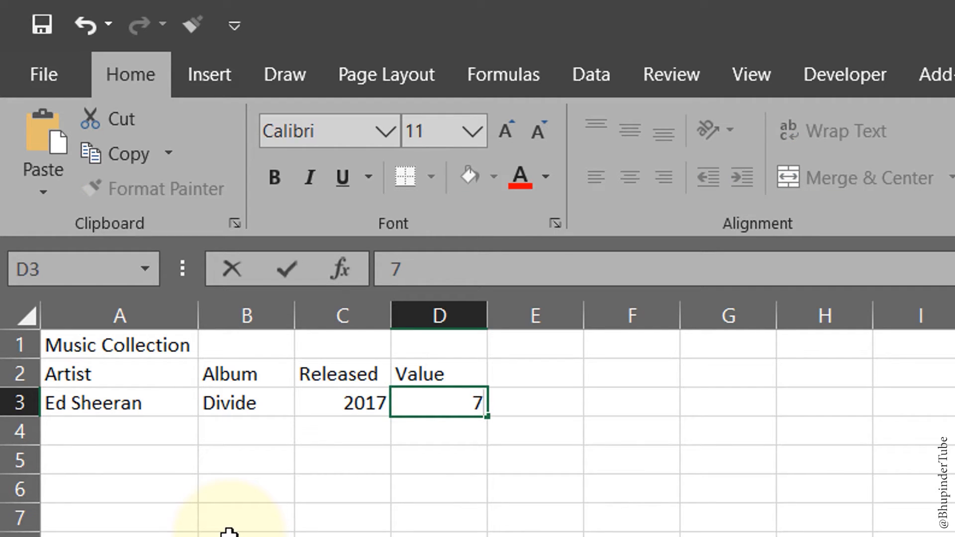
key("Return")
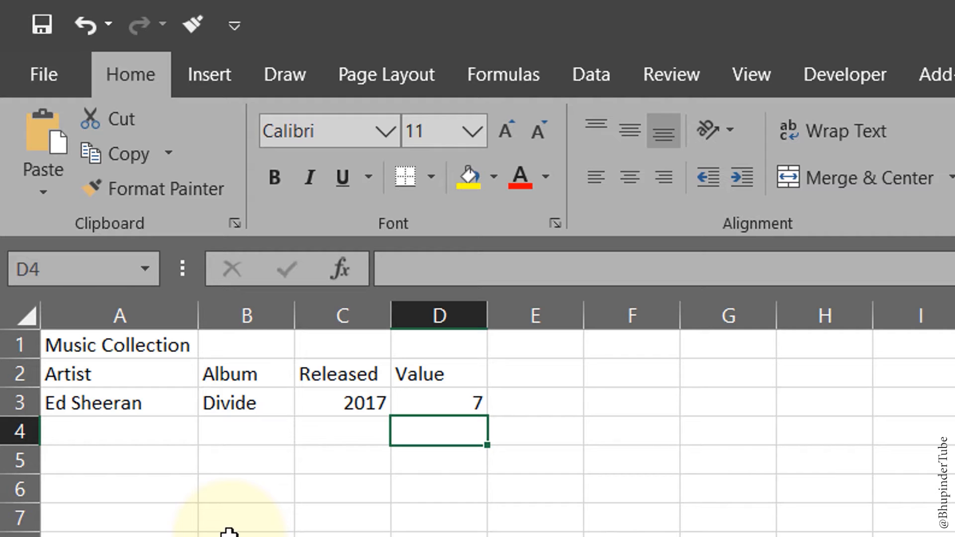
Step: Edit the release year in C3 in place, changing only its last digit to make it 2018
left_click(385, 399)
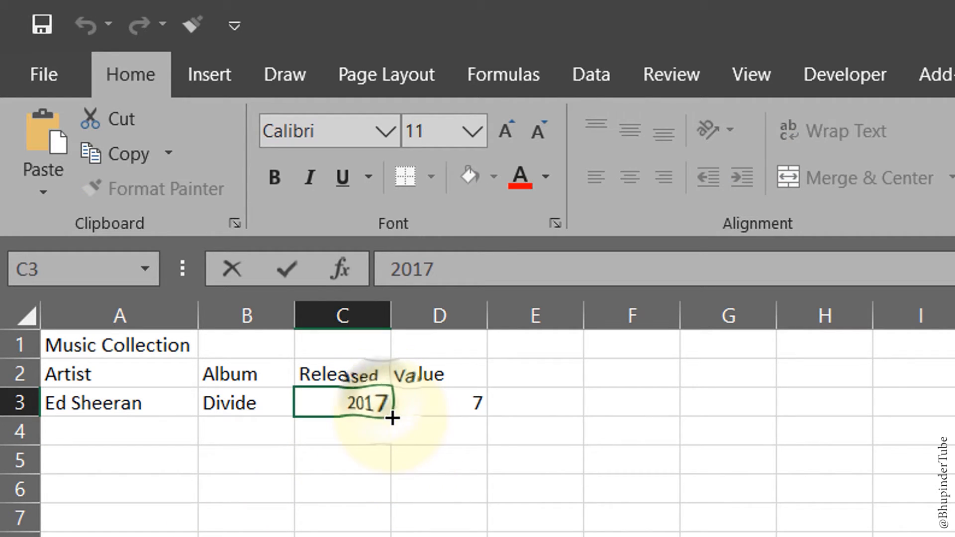
left_click(342, 433)
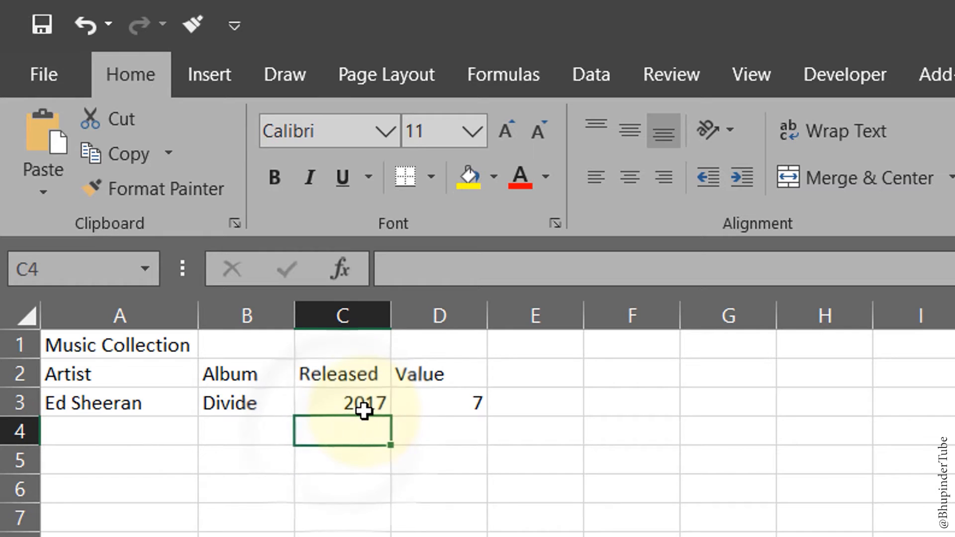
double_click(384, 404)
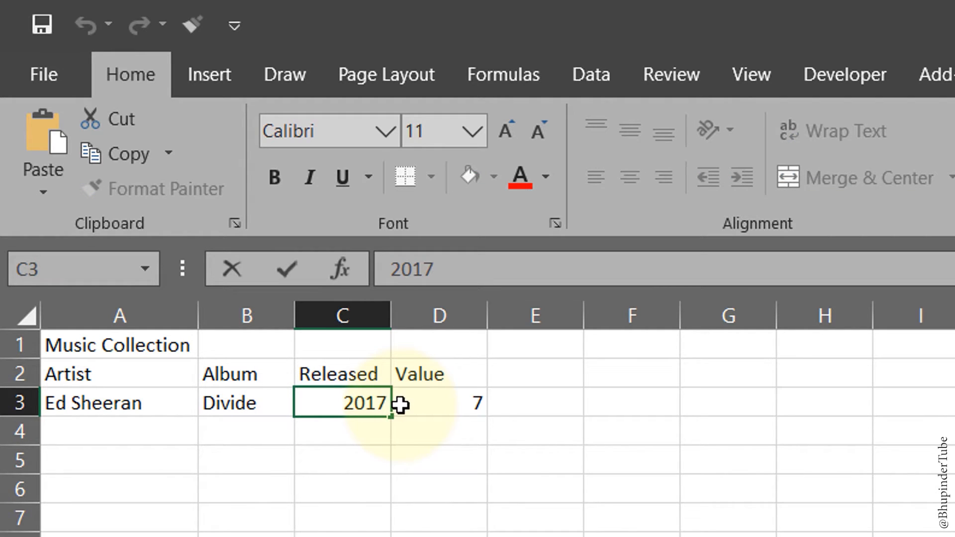
key("BackSpace")
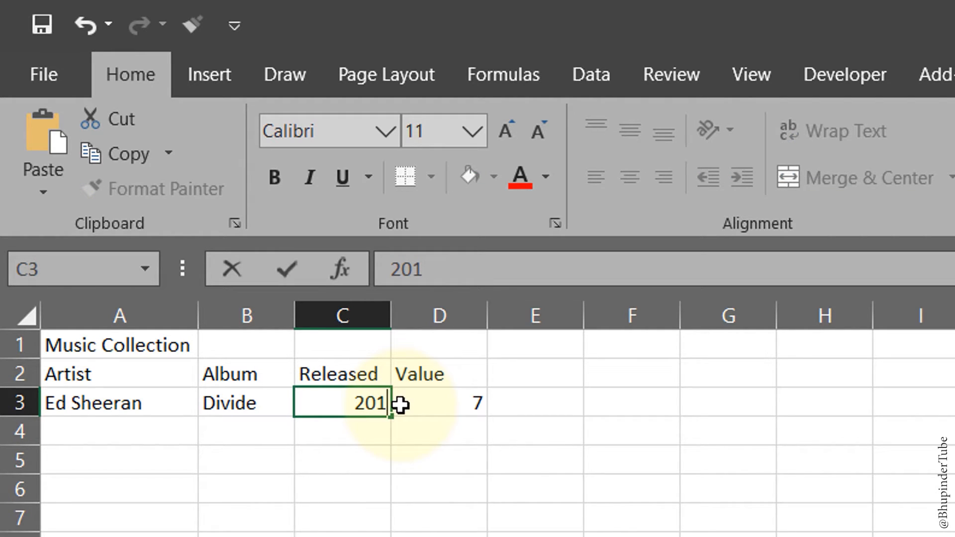
type("8")
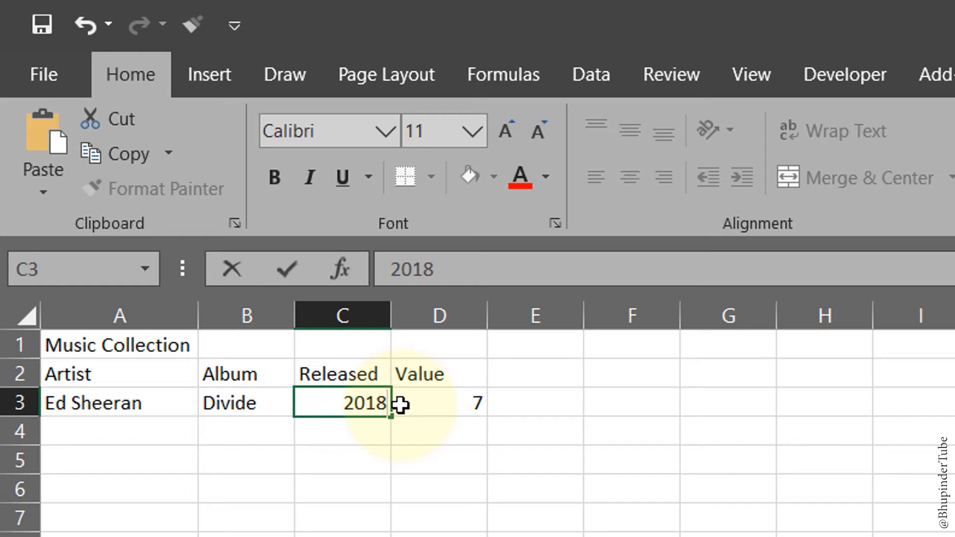
key("Return")
key("Home")
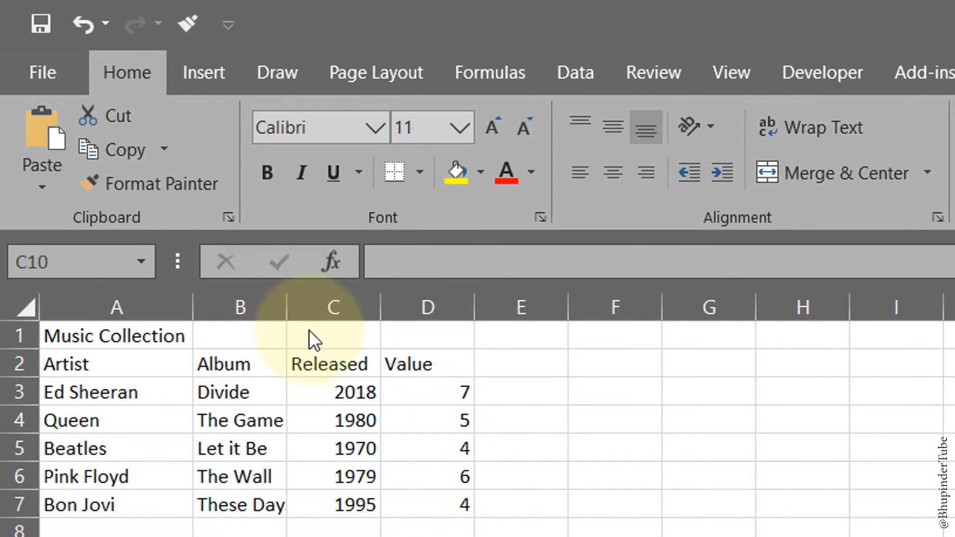
Step: Autofit the width of column B to its longest album title
double_click(286, 308)
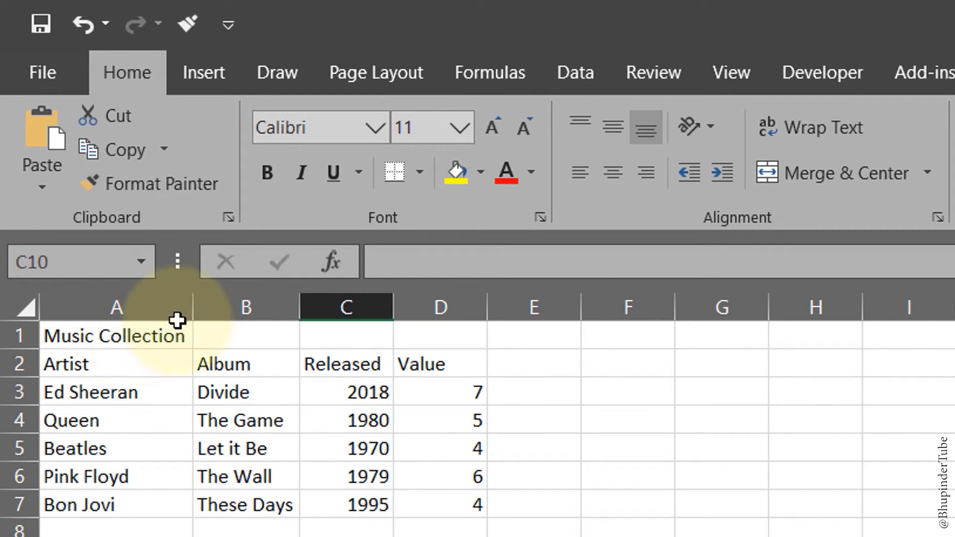
Step: Make the Music Collection title in A1 bold, trying italic and underline as well and switching both off again
left_click(108, 334)
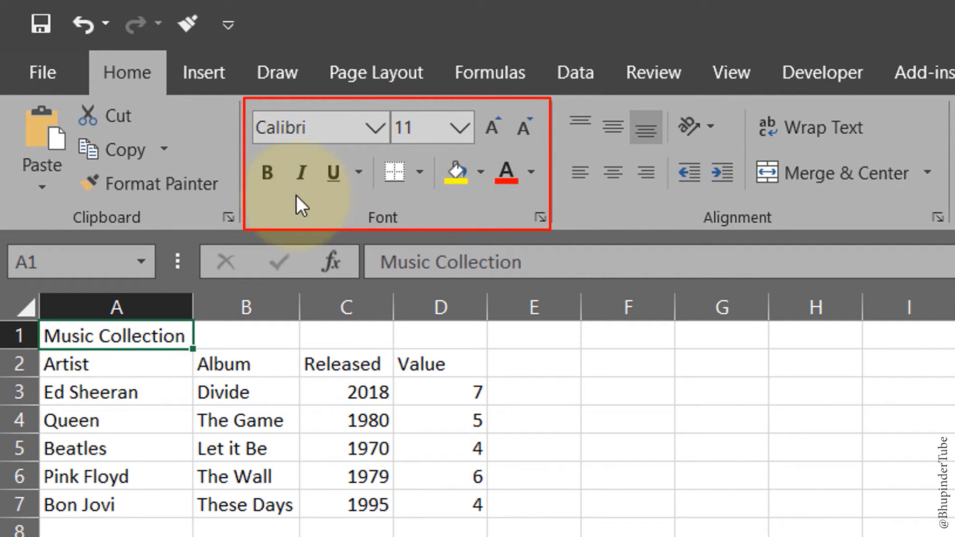
left_click(267, 169)
left_click(304, 170)
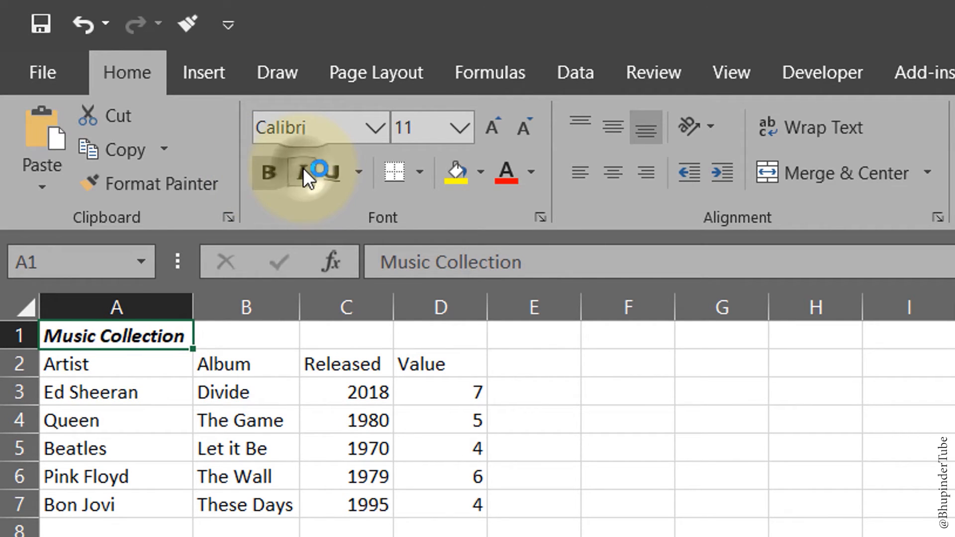
left_click(339, 171)
left_click(339, 170)
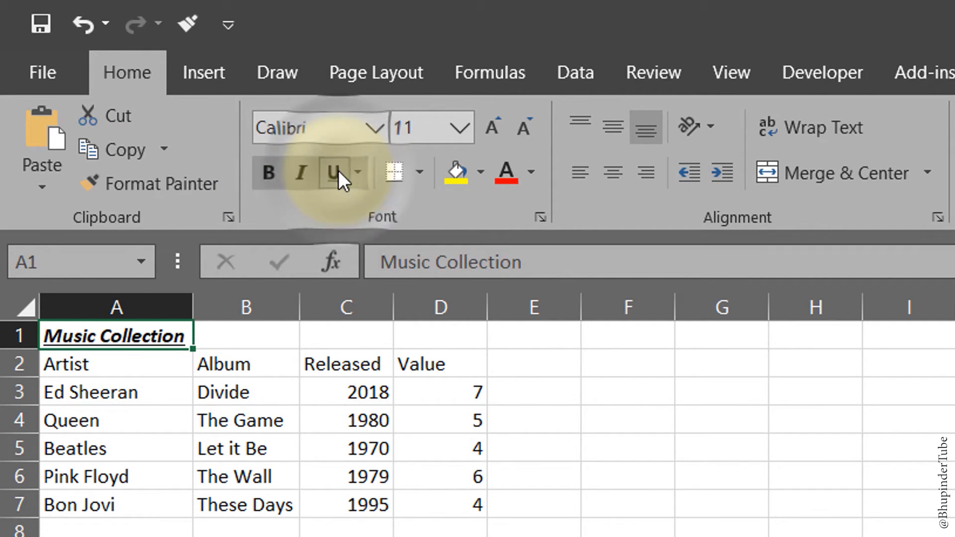
left_click(302, 174)
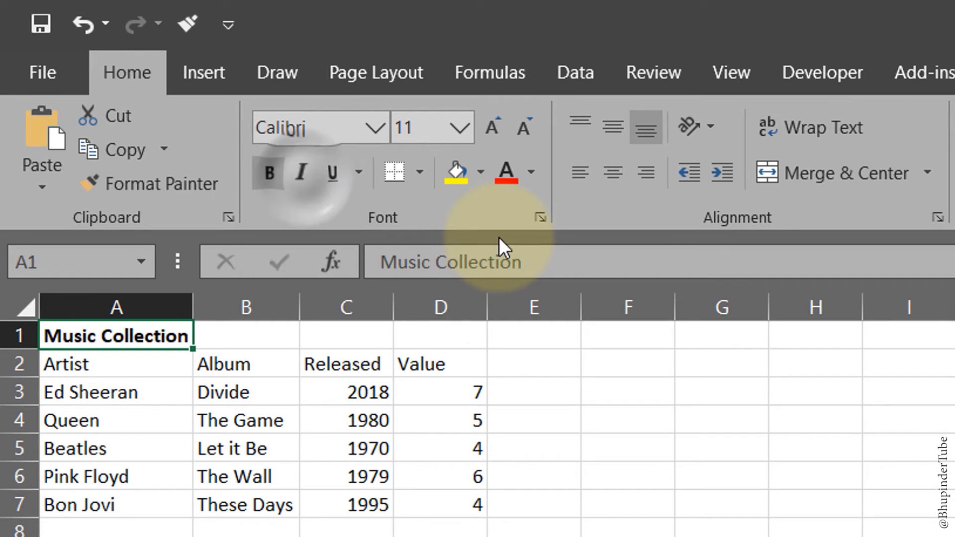
Step: Apply a yellow fill to the title cell A1, and clear it again with No Fill
left_click(457, 172)
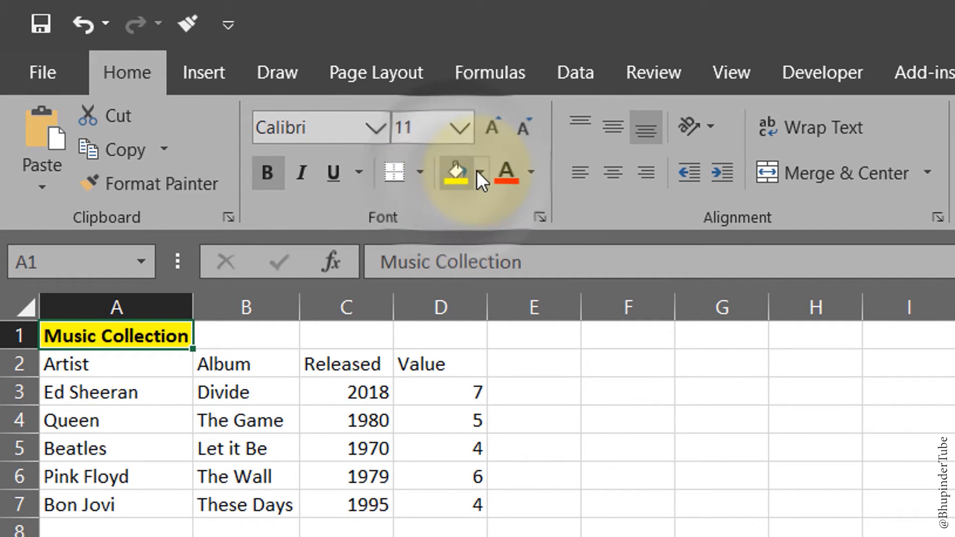
left_click(481, 172)
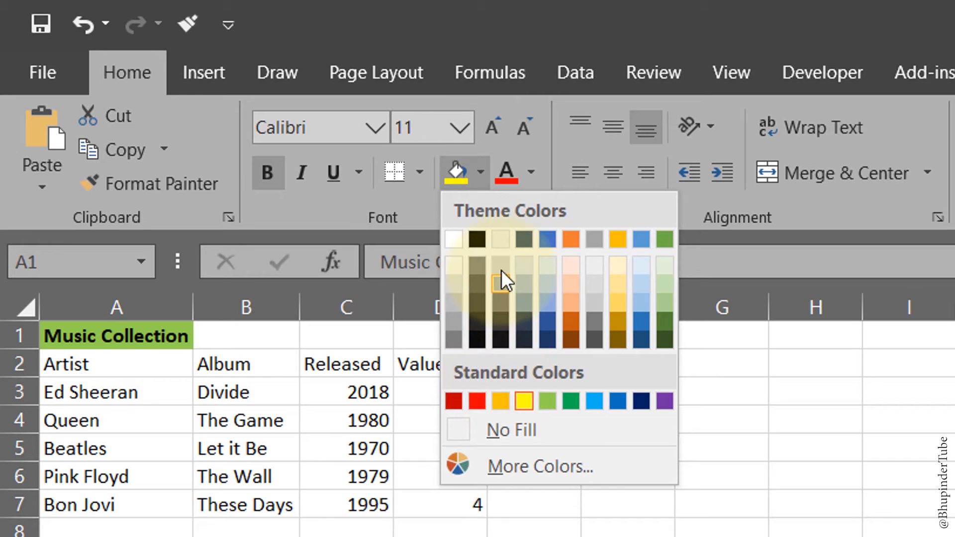
left_click(513, 429)
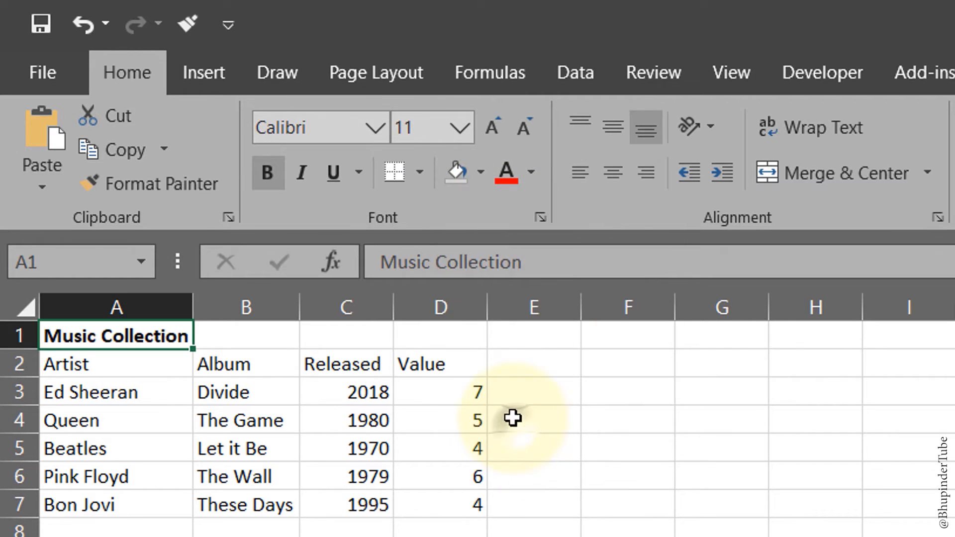
Step: Change the font color of the Music Collection title in A1 to red
left_click(528, 178)
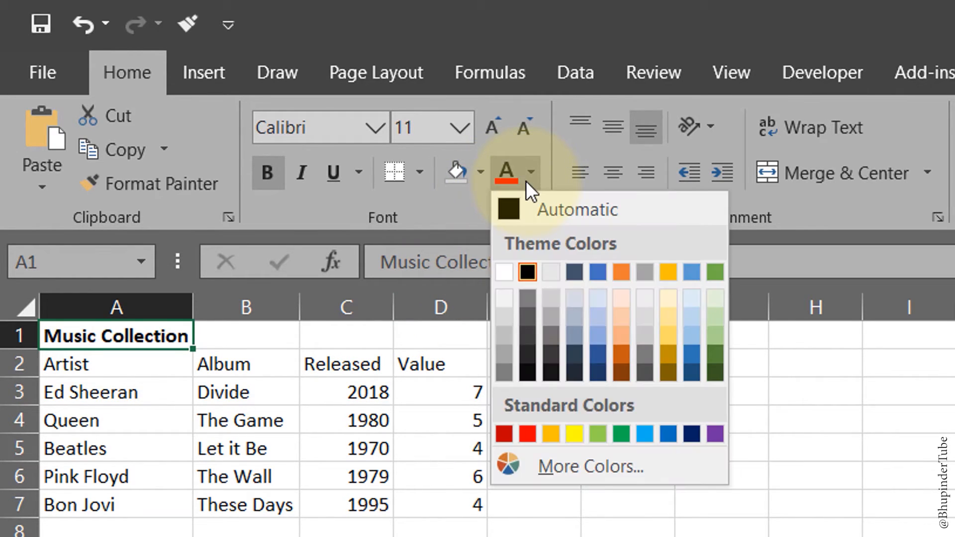
left_click(528, 180)
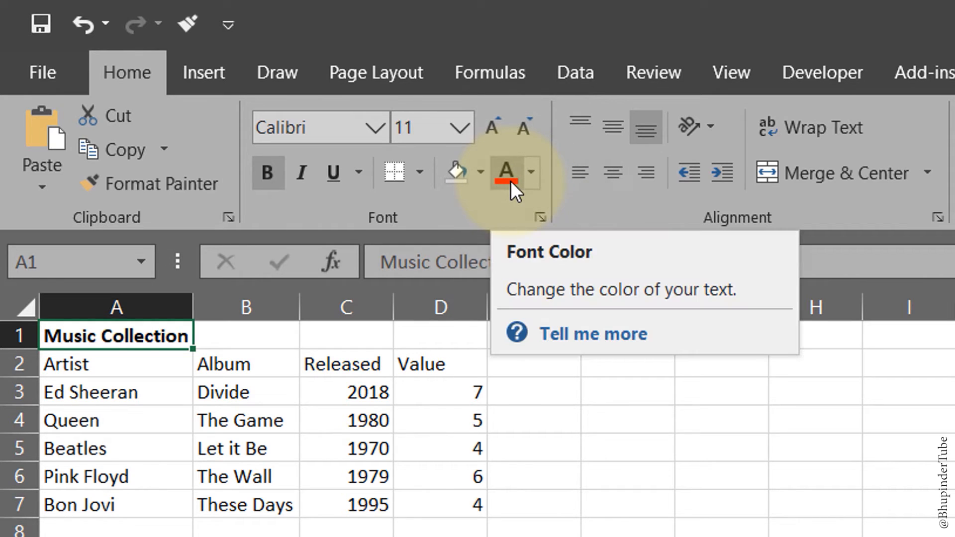
left_click(505, 165)
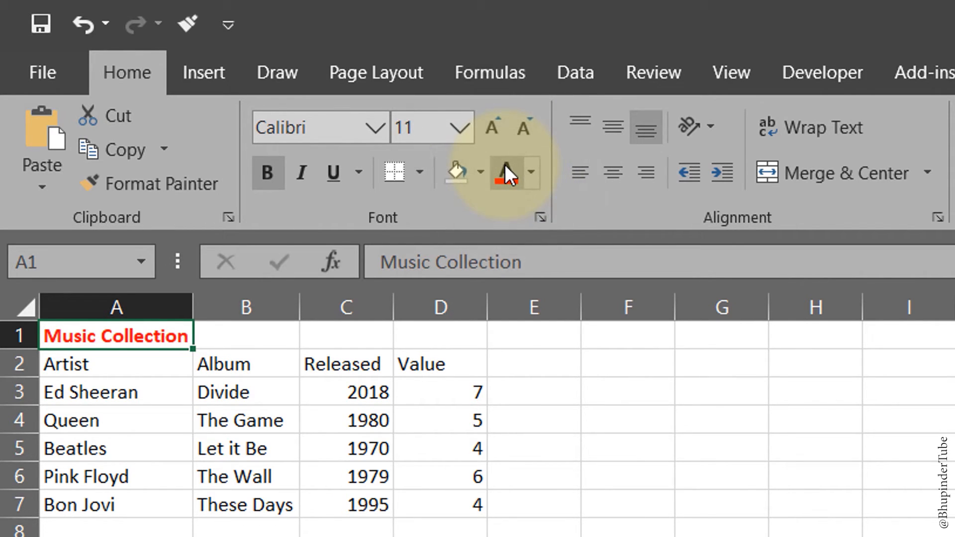
left_click(531, 181)
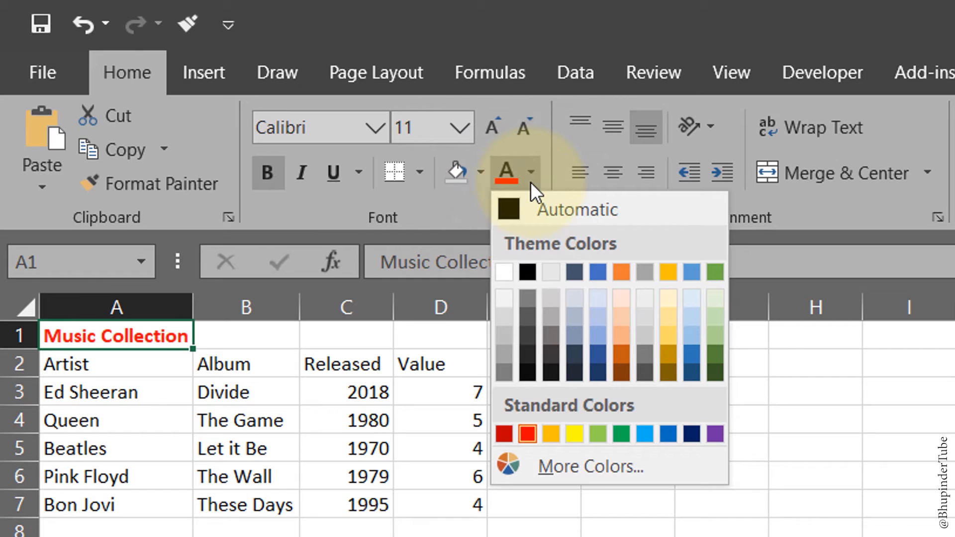
left_click(530, 181)
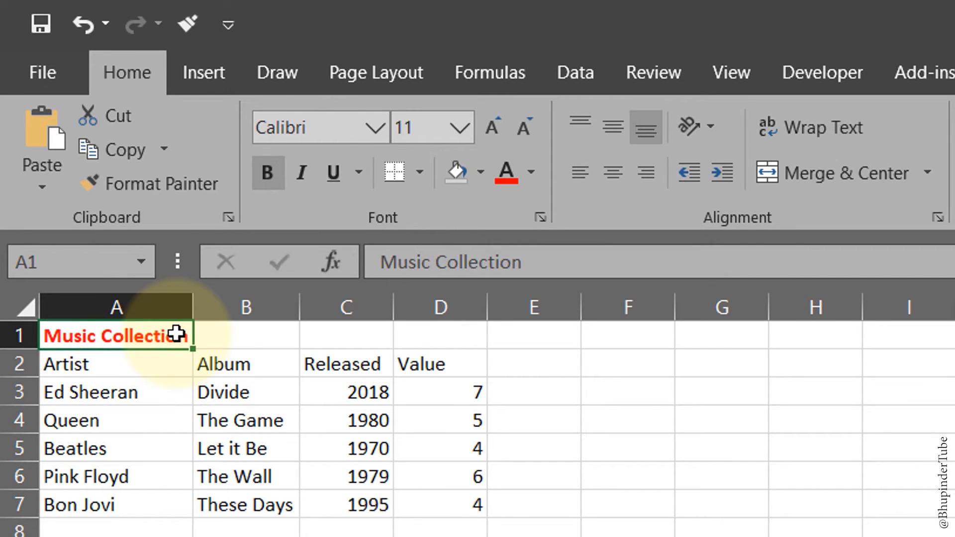
Step: Merge and center the Music Collection title across cells A1 to D1
left_click_drag(177, 334, 447, 343)
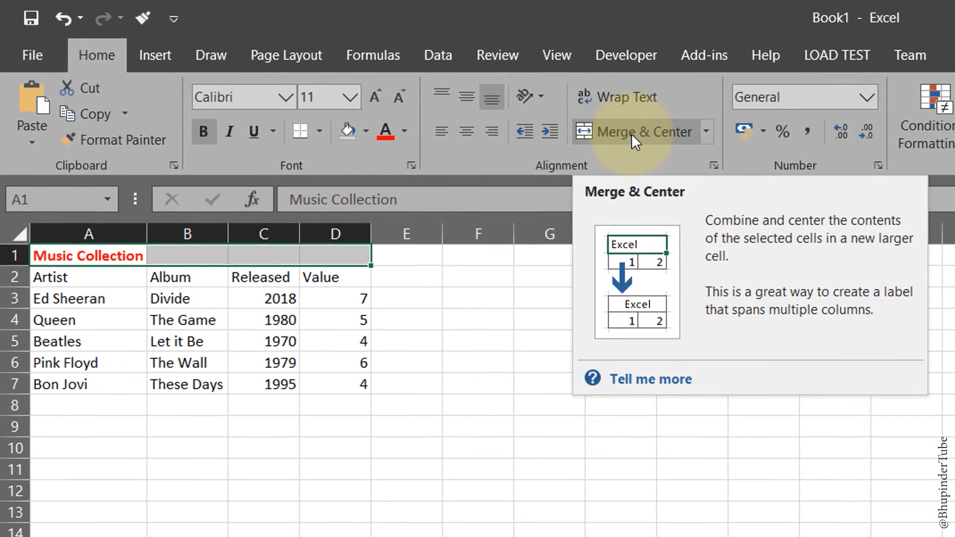
left_click(632, 134)
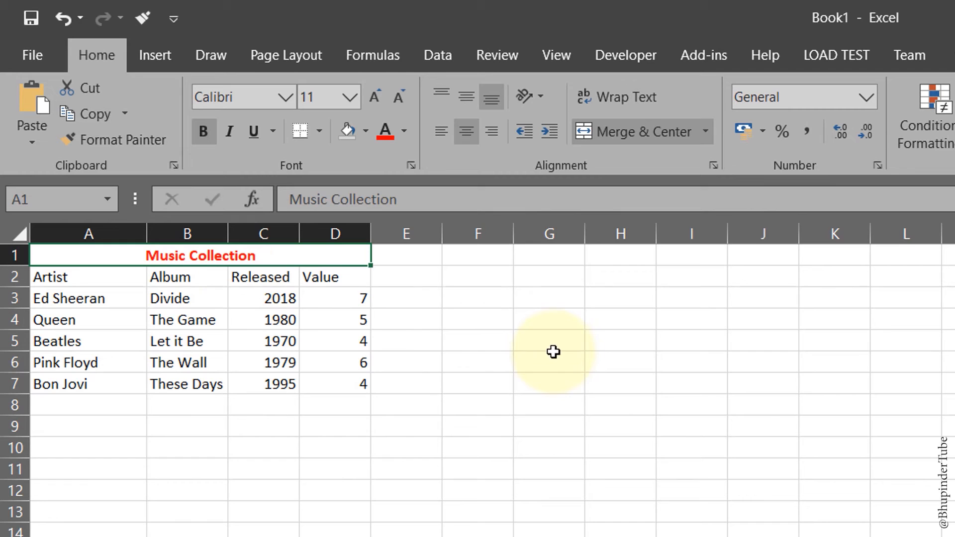
Step: Try left and right alignment on the merged Music Collection title, and set it back to centered
left_click(434, 134)
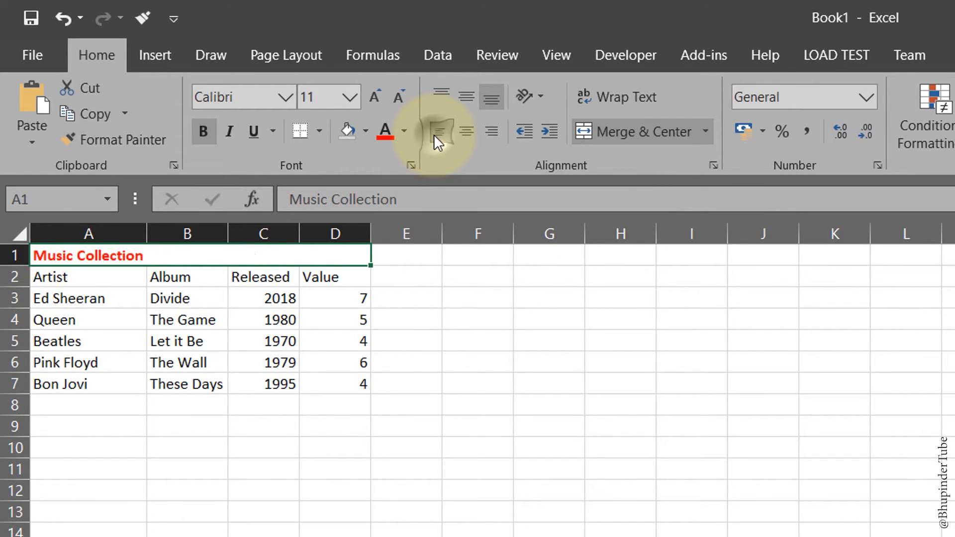
left_click(469, 133)
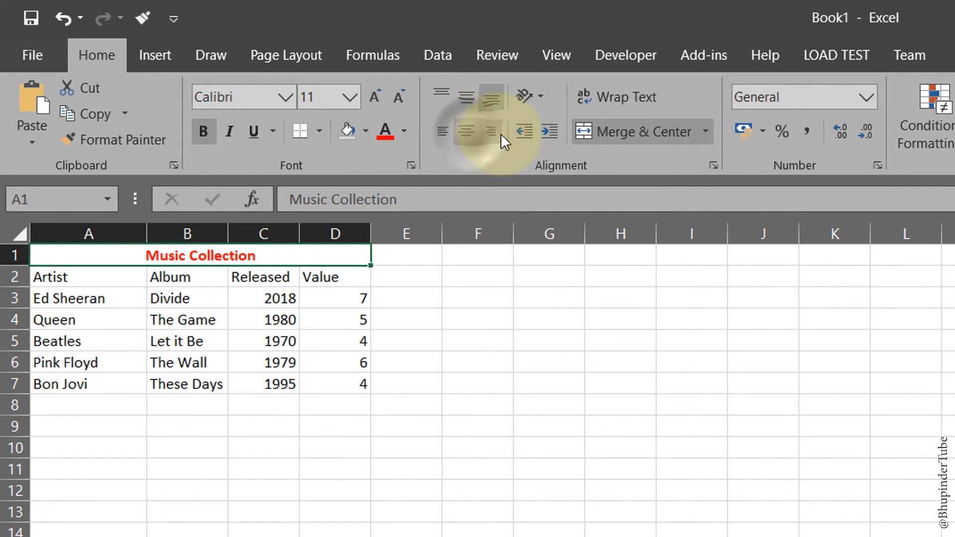
left_click(501, 133)
left_click(469, 134)
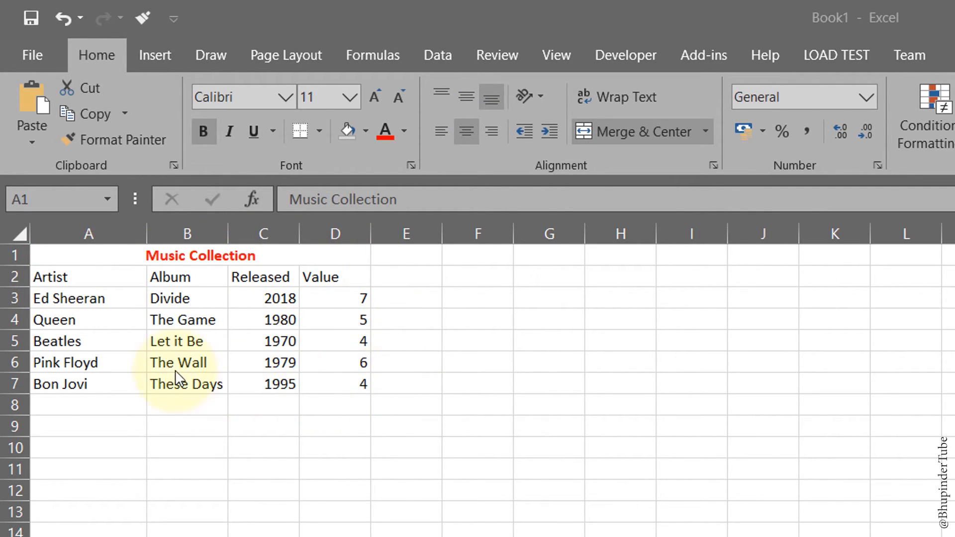
Step: Autofit columns A to D together to the width of their contents
left_click(87, 231)
left_click_drag(77, 230, 335, 234)
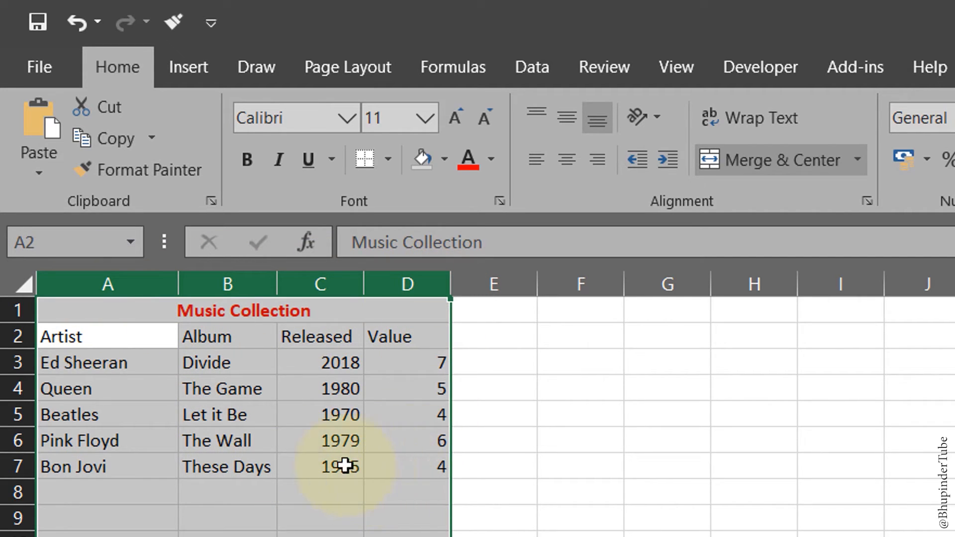
double_click(173, 284)
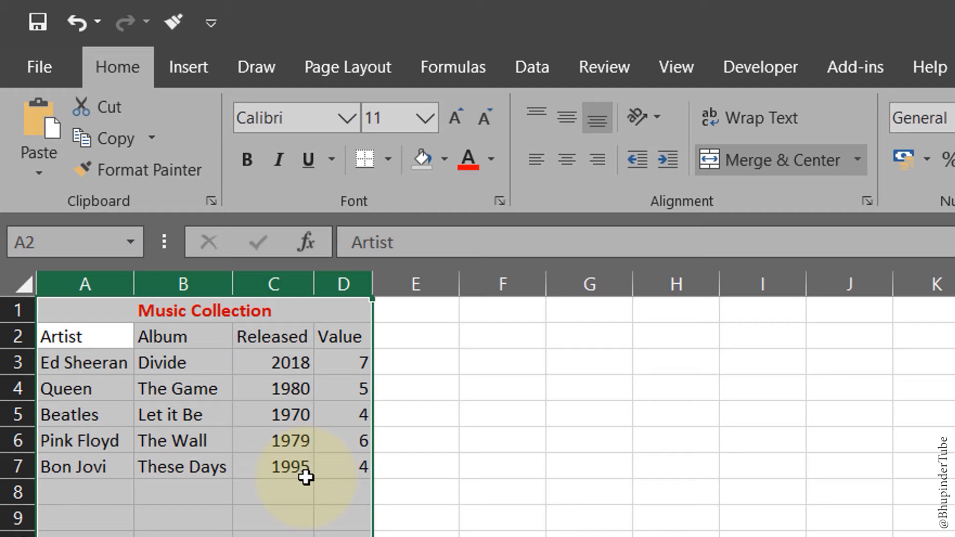
left_click(304, 445)
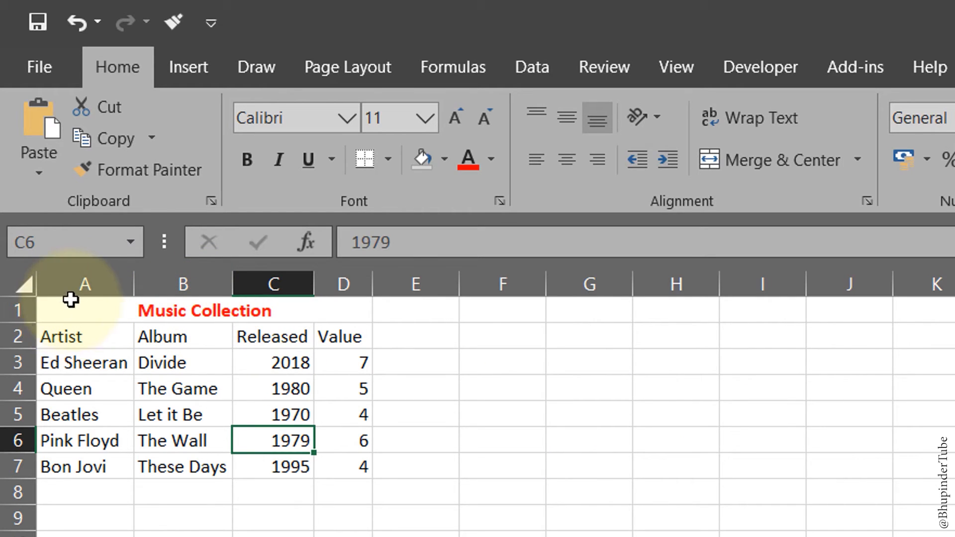
Step: Widen columns A to D together to one equal, roomier width
left_click_drag(73, 277, 347, 274)
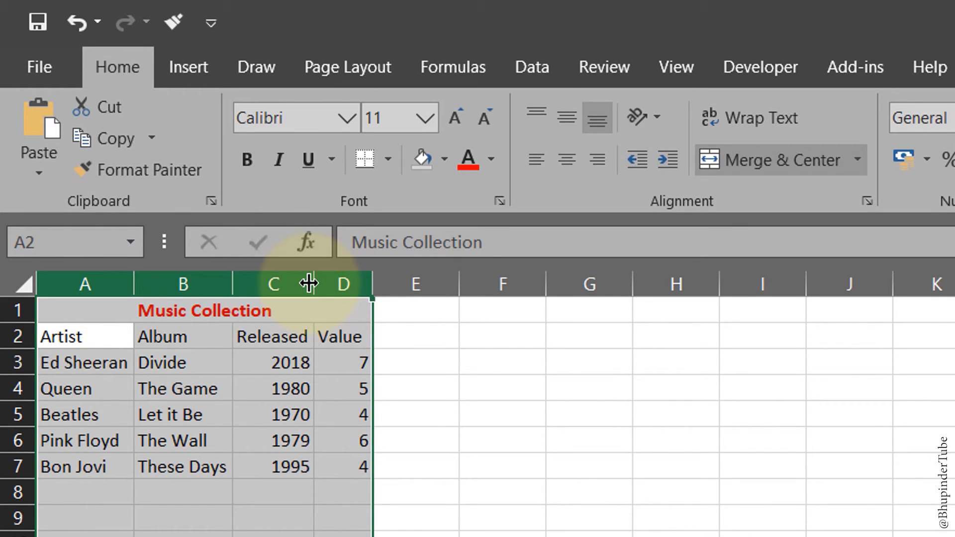
left_click_drag(309, 283, 386, 282)
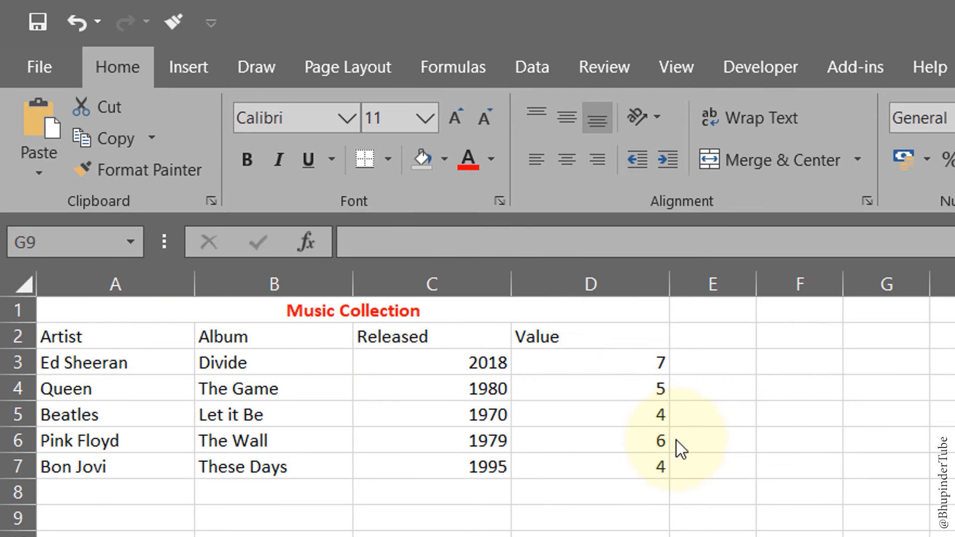
Step: Format the header row 2 (Artist, Album, Released, Value) as bold and italic
left_click(15, 335)
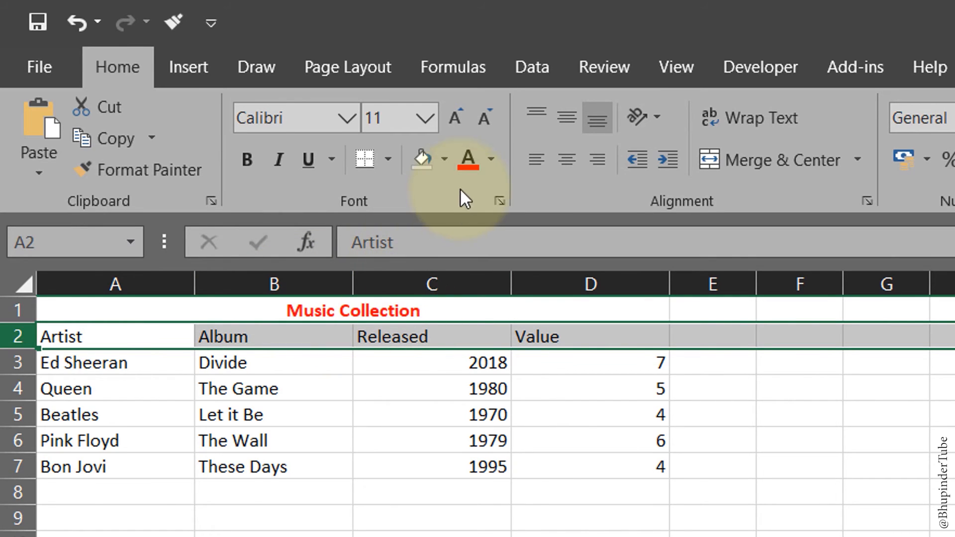
left_click(251, 166)
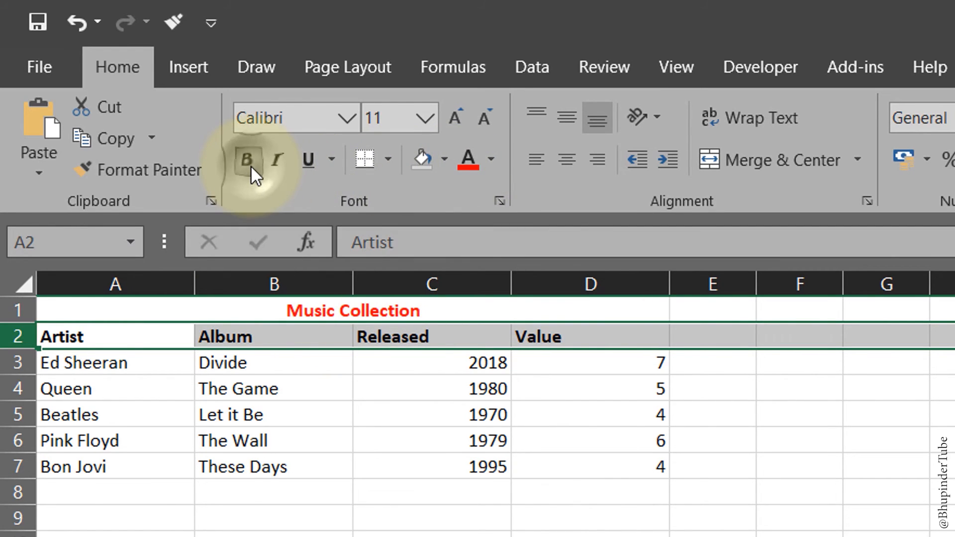
left_click(277, 156)
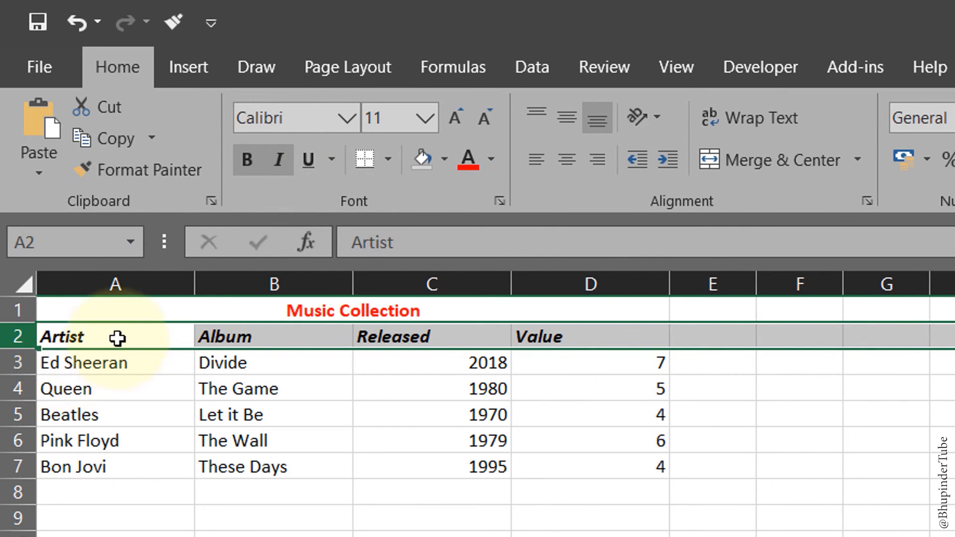
left_click(460, 535)
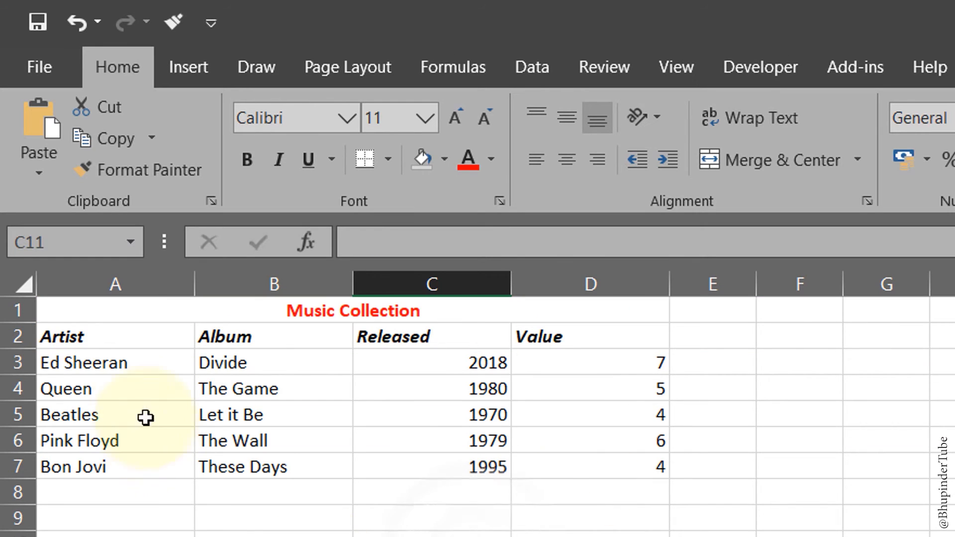
Step: Fill the data cells in rows 3 to 7 by column: Artist orange, Album yellow, Released light green and Value light blue
left_click_drag(113, 364, 103, 463)
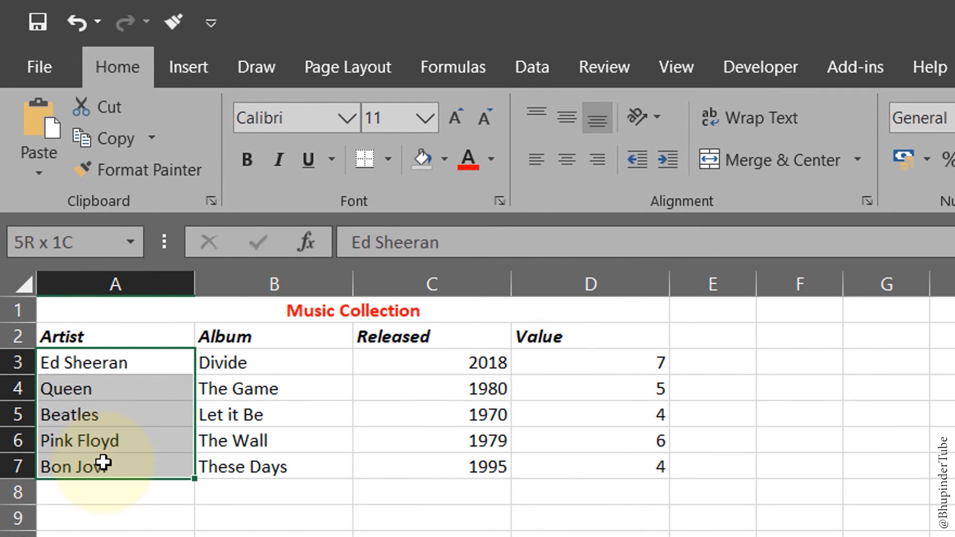
left_click(449, 163)
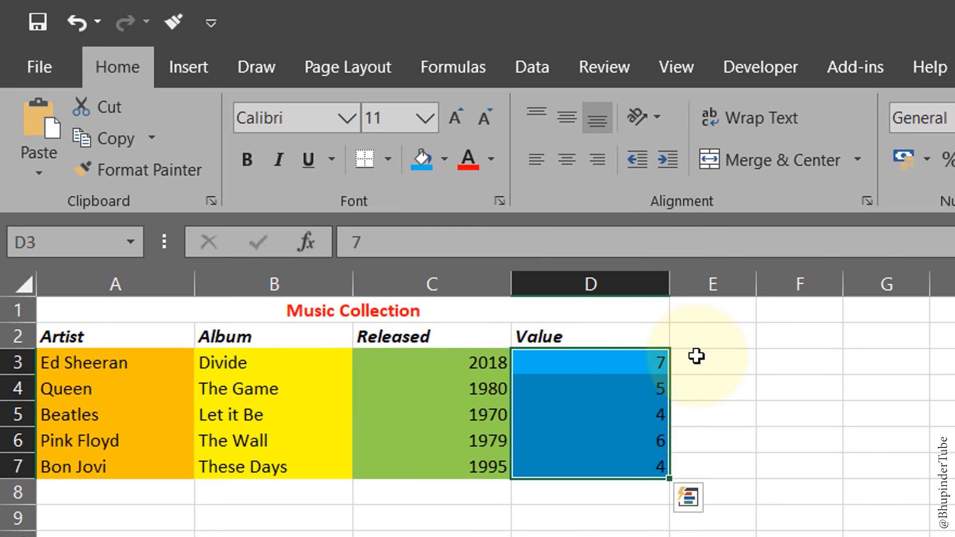
left_click(419, 536)
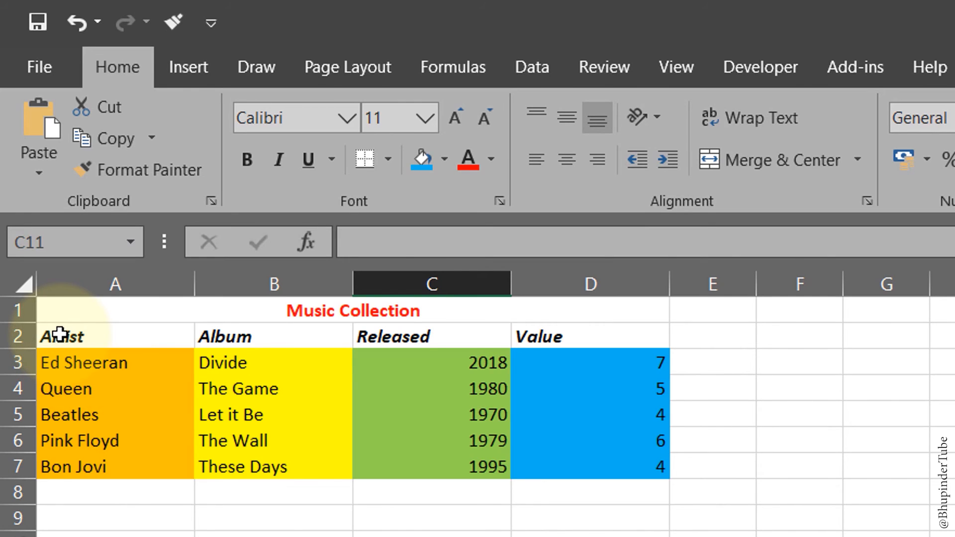
Step: Apply All Borders to the table range A2:D7
left_click_drag(60, 334, 645, 465)
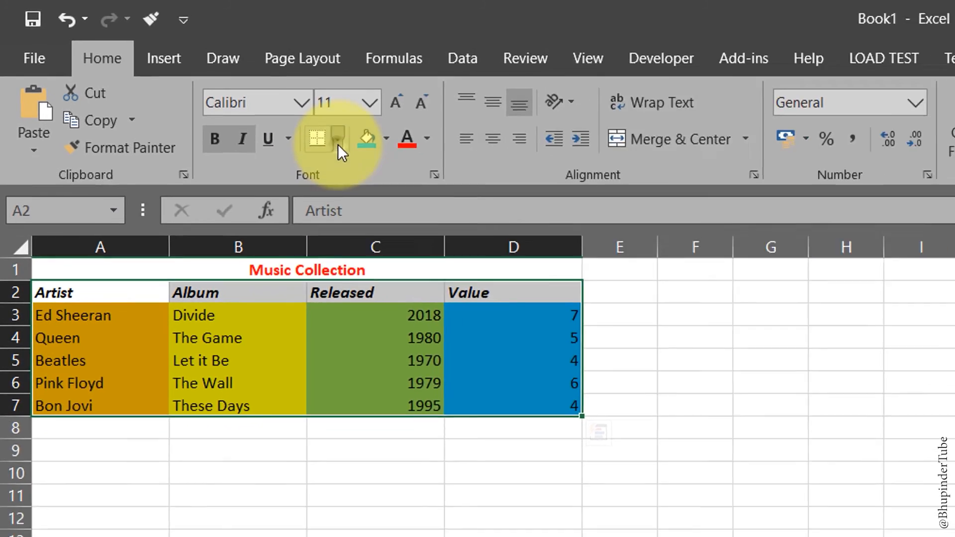
left_click(339, 144)
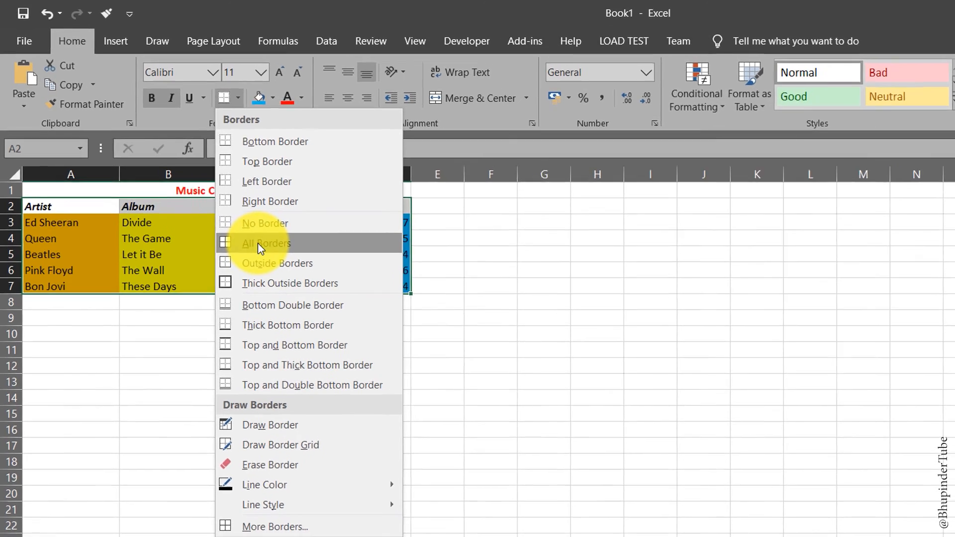
left_click(249, 235)
left_click(162, 353)
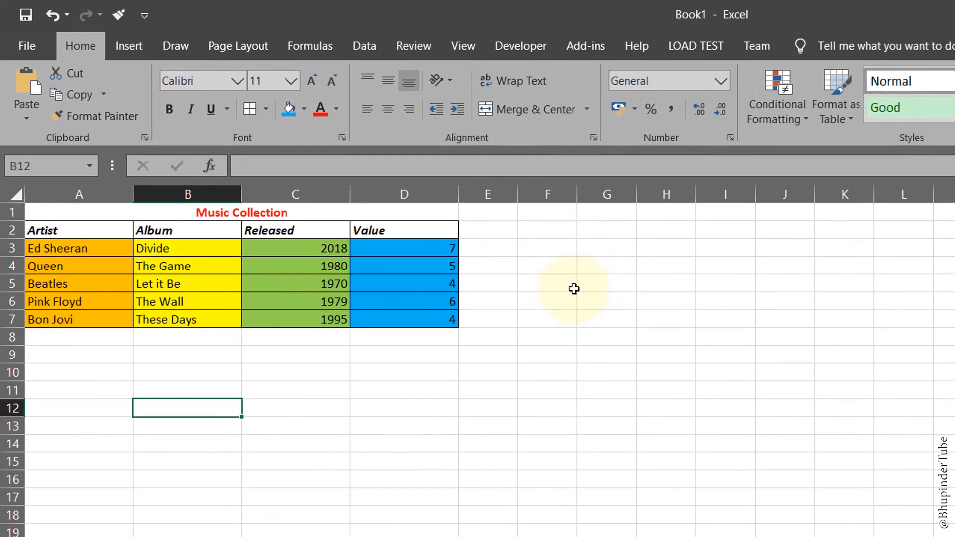
left_click(487, 428)
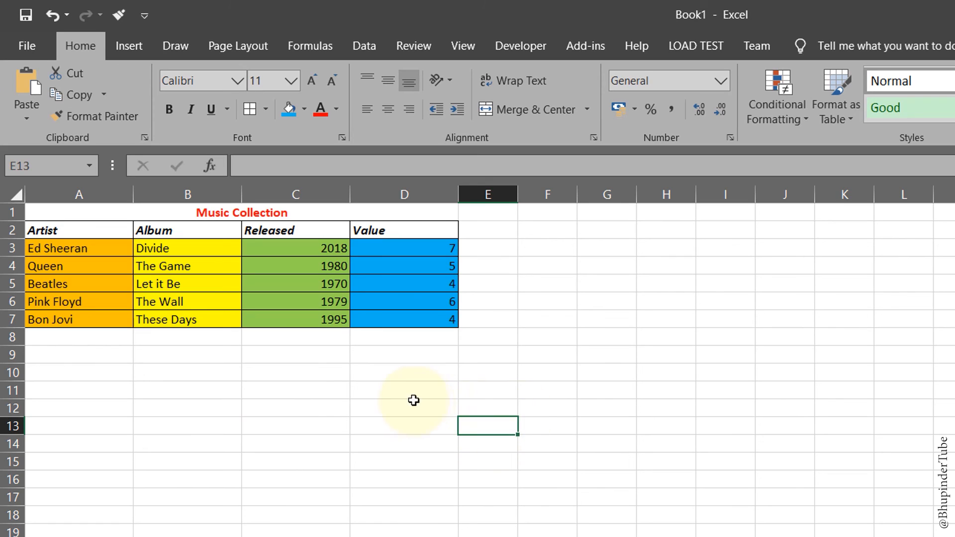
left_click(398, 369)
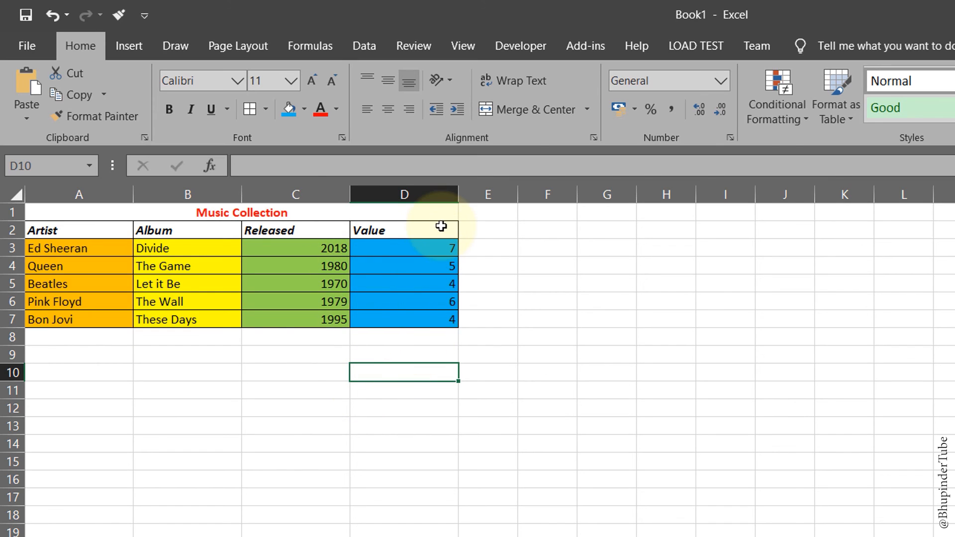
left_click(267, 109)
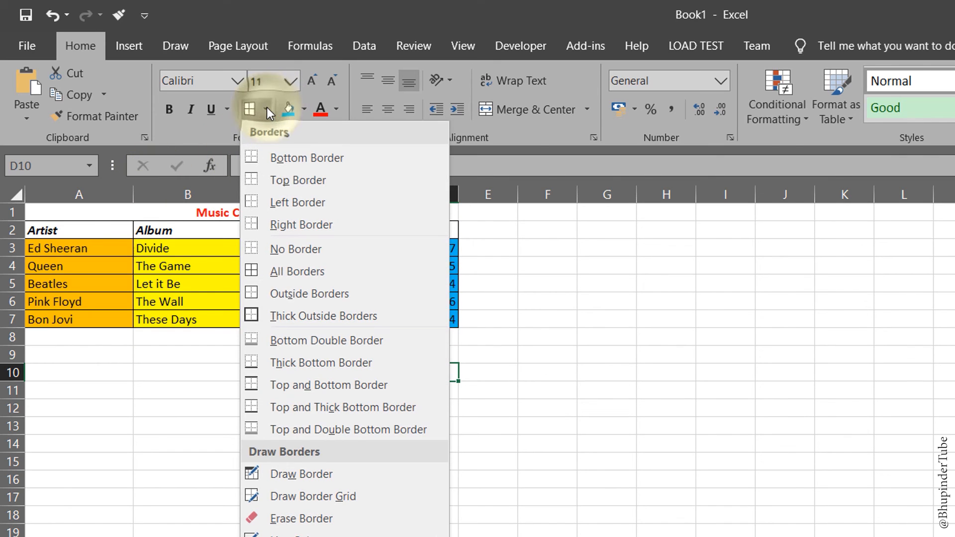
left_click(155, 368)
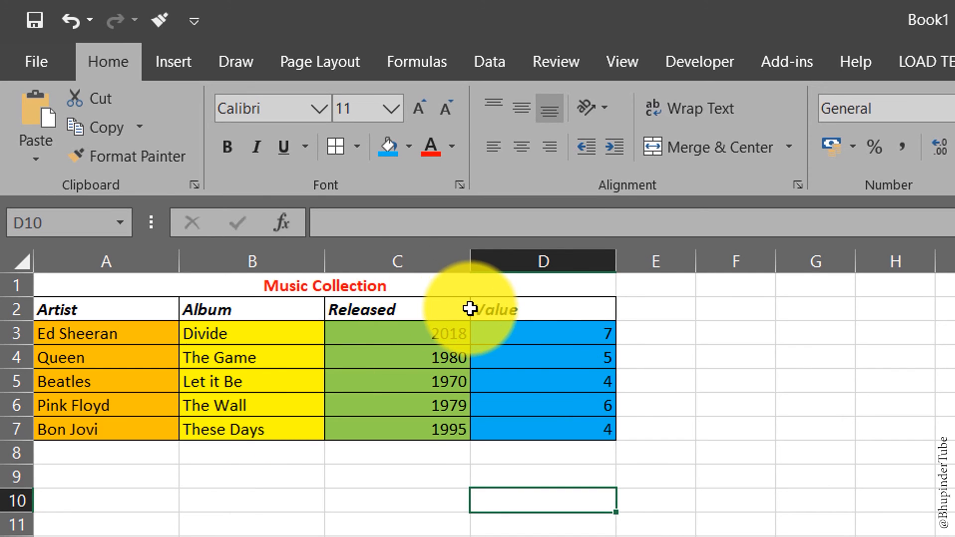
left_click(288, 493)
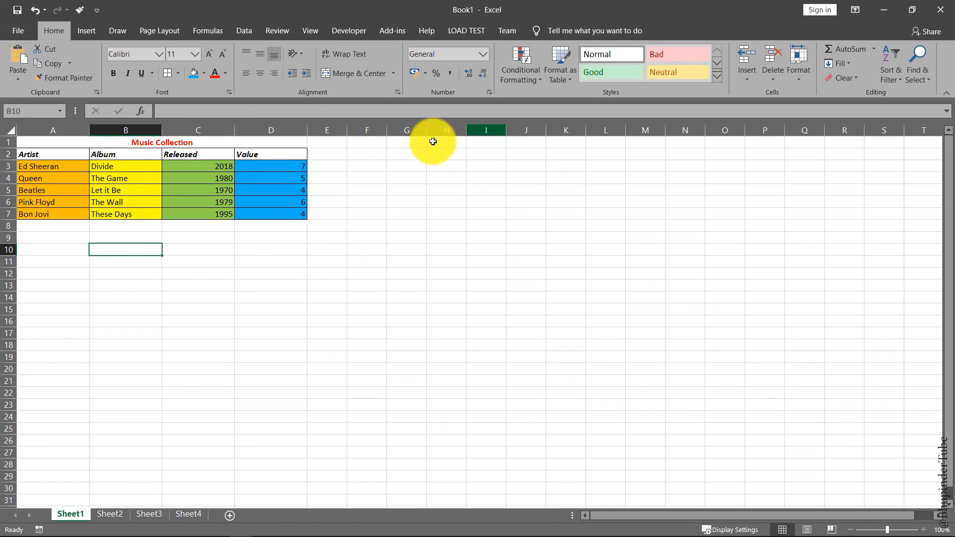
left_click(141, 239)
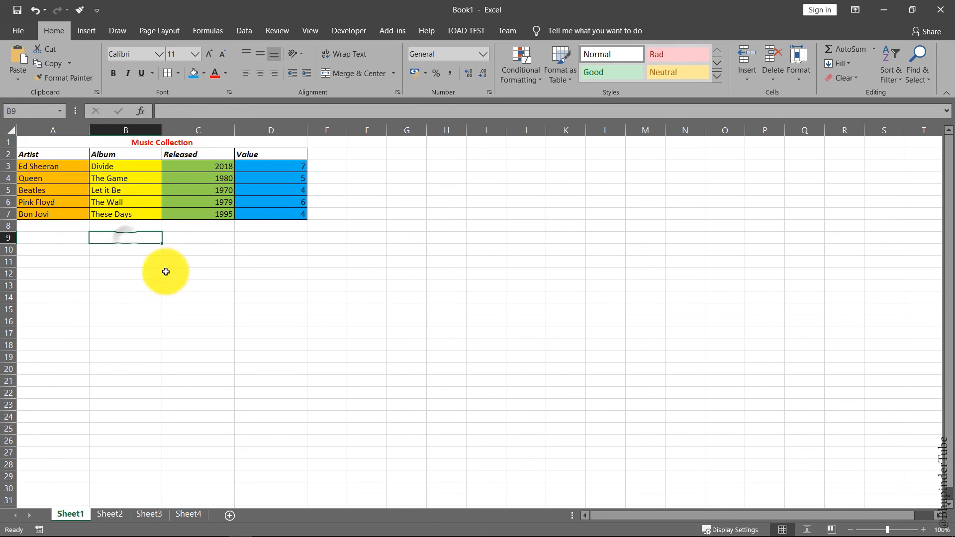
left_click_drag(131, 240, 258, 330)
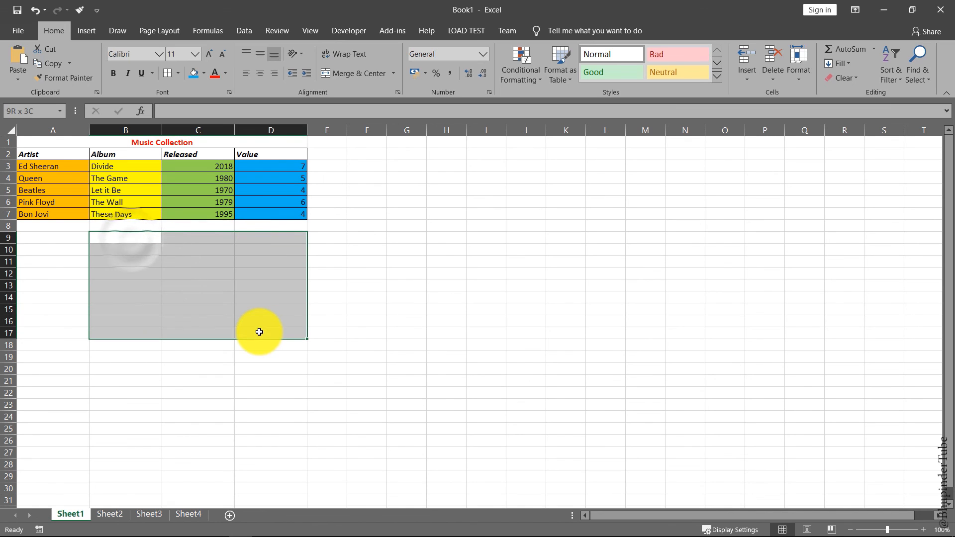
left_click(191, 261)
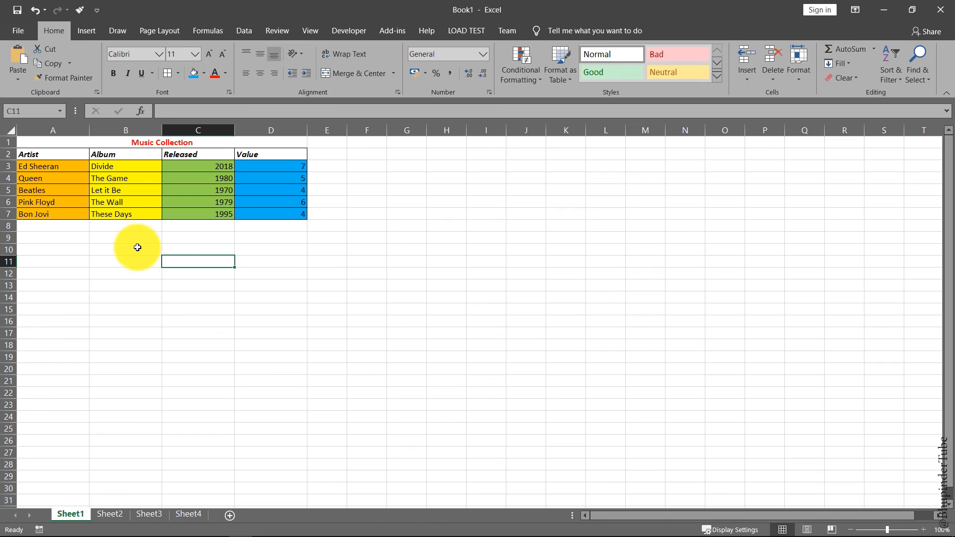
left_click(127, 240)
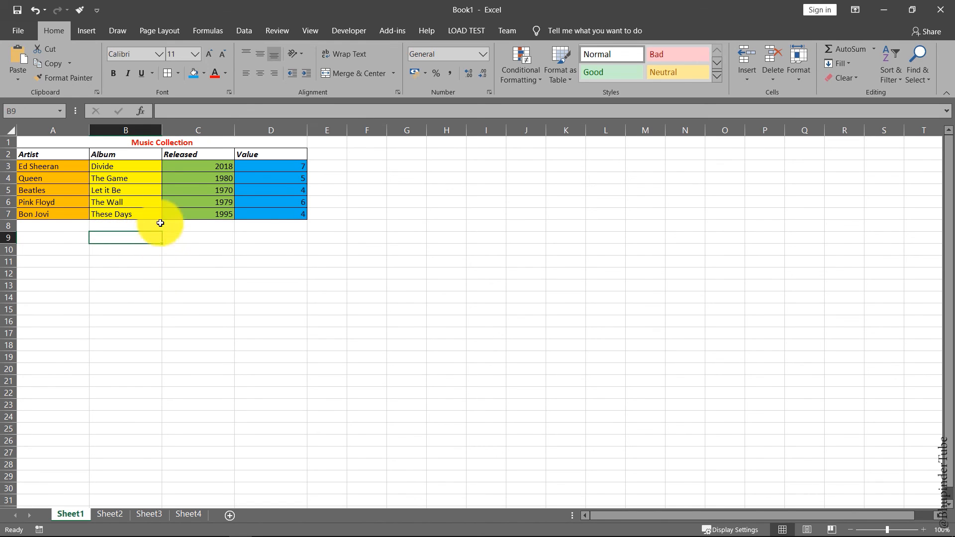